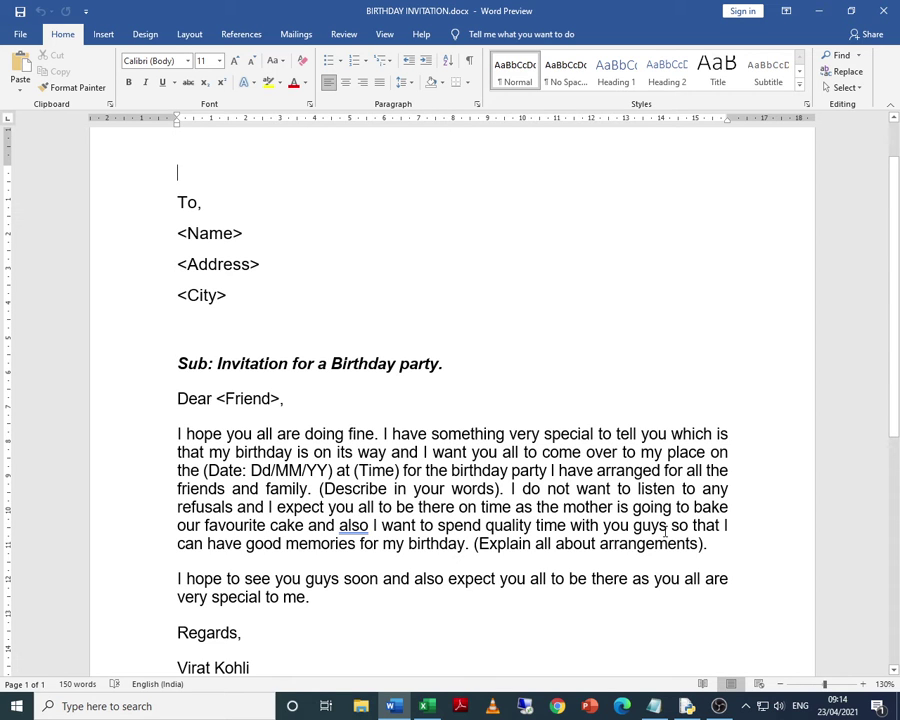
Compare the Excel guest list with the letter's subject line, ending on Datasource.xlsx with nothing selected.
key("alt+Tab")
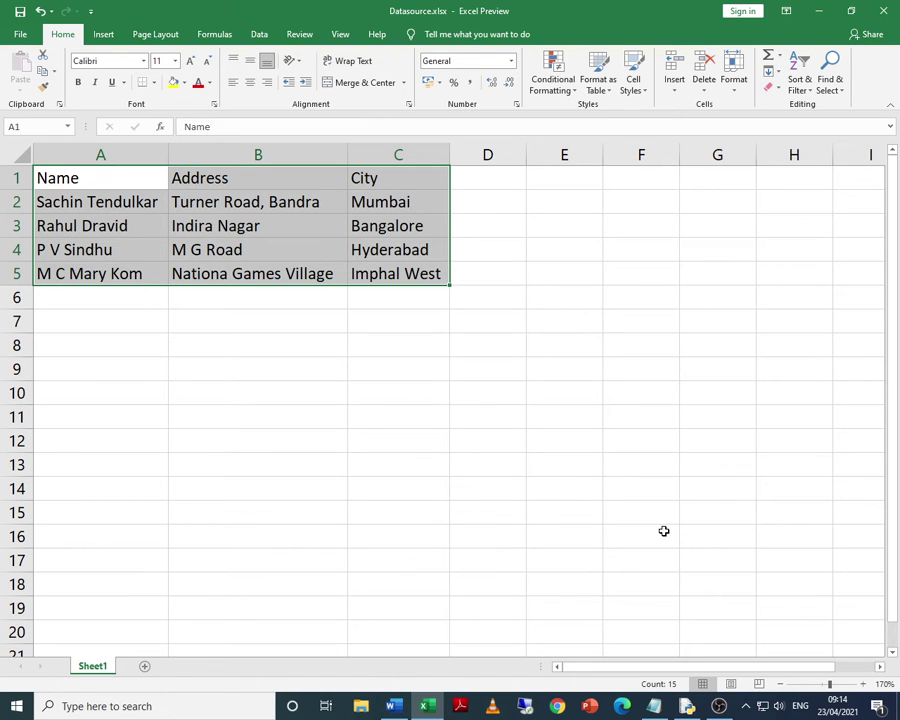
key("alt+Tab")
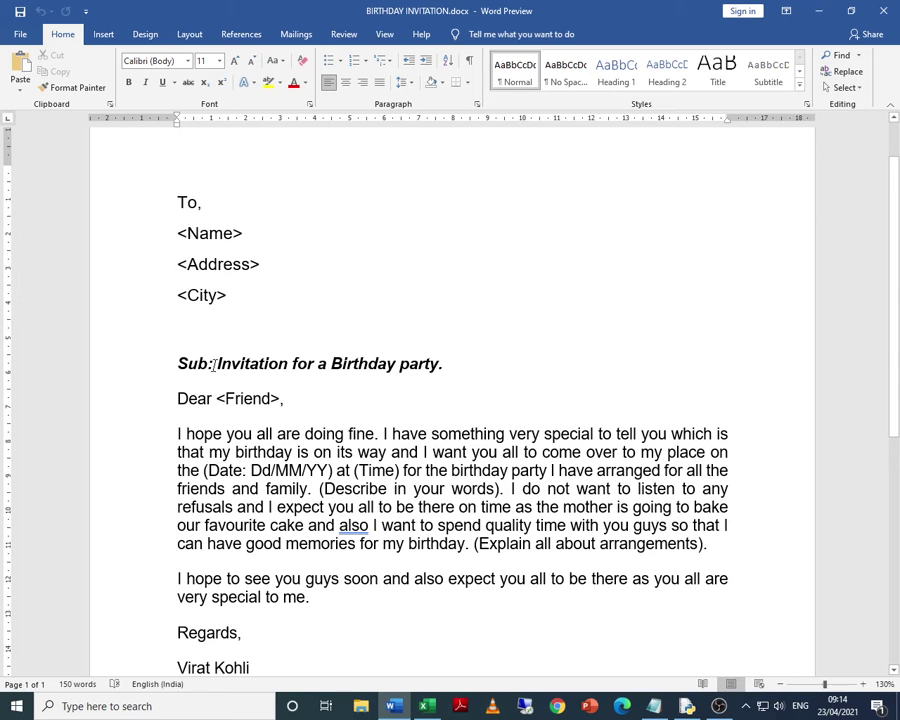
left_click_drag(213, 362, 452, 350)
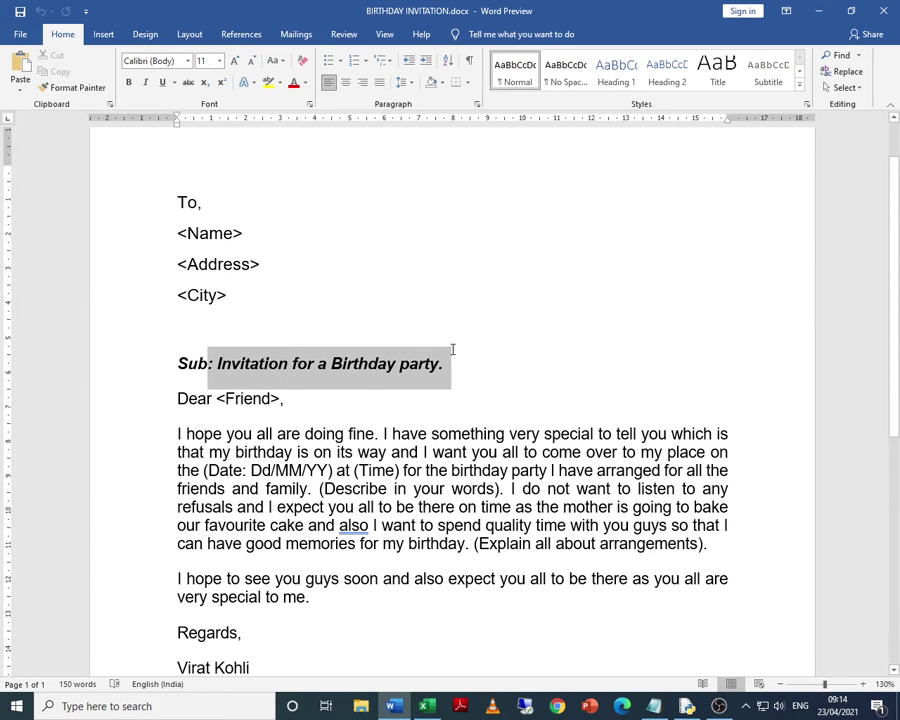
left_click(377, 436)
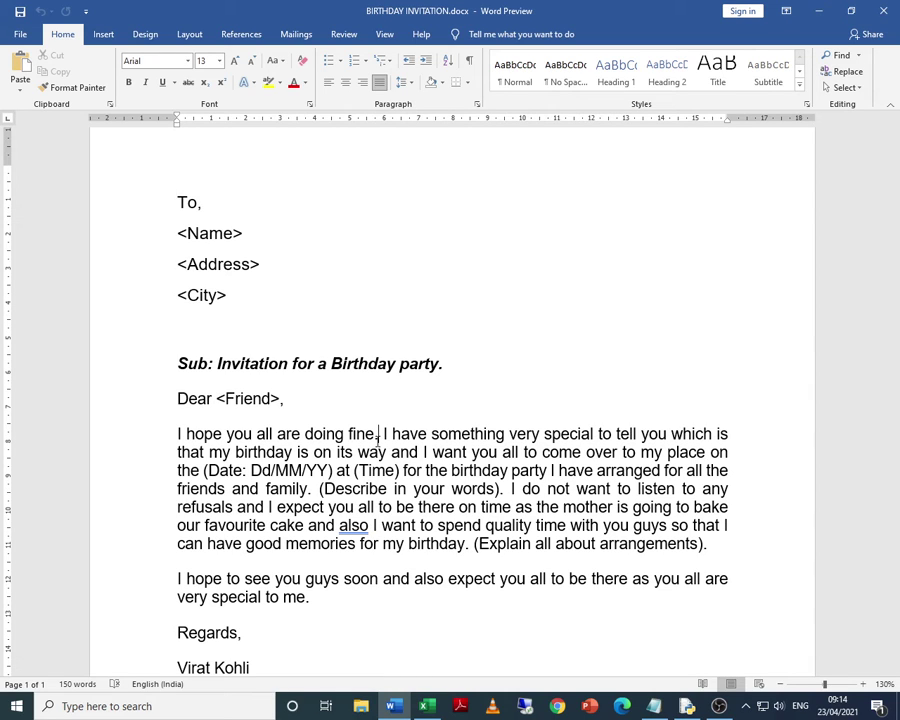
key("alt+Tab")
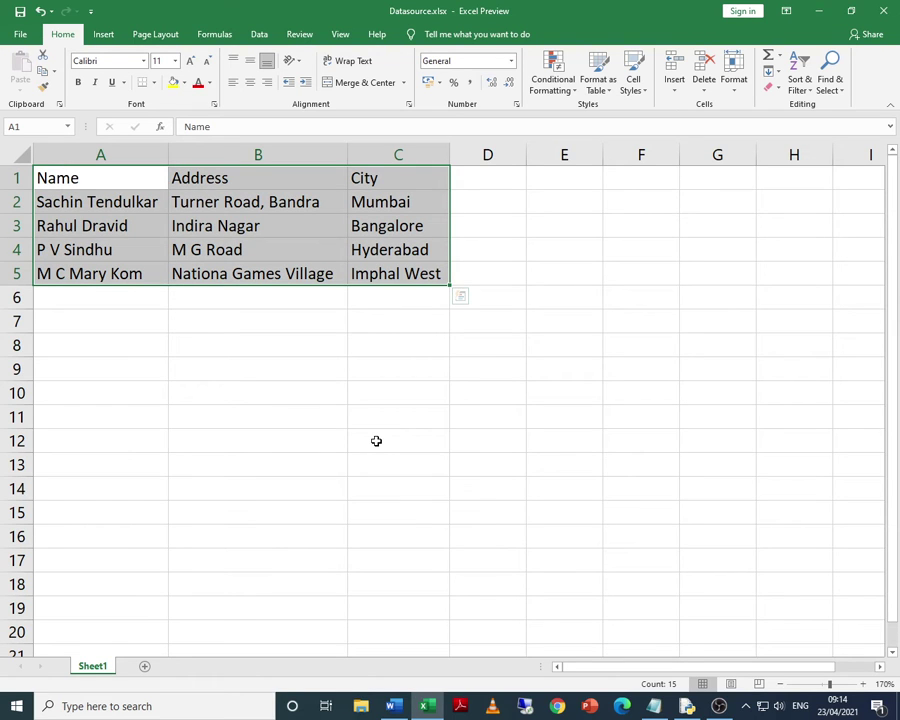
left_click(248, 360)
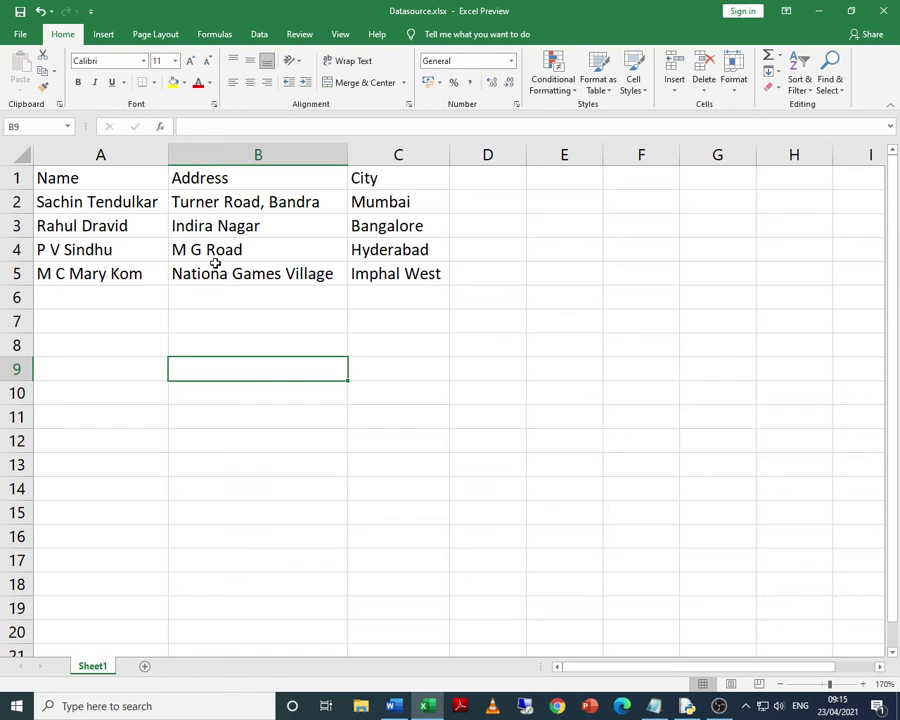
Highlight the guest names in column A of Datasource.xlsx, then deselect them.
left_click_drag(74, 202, 75, 270)
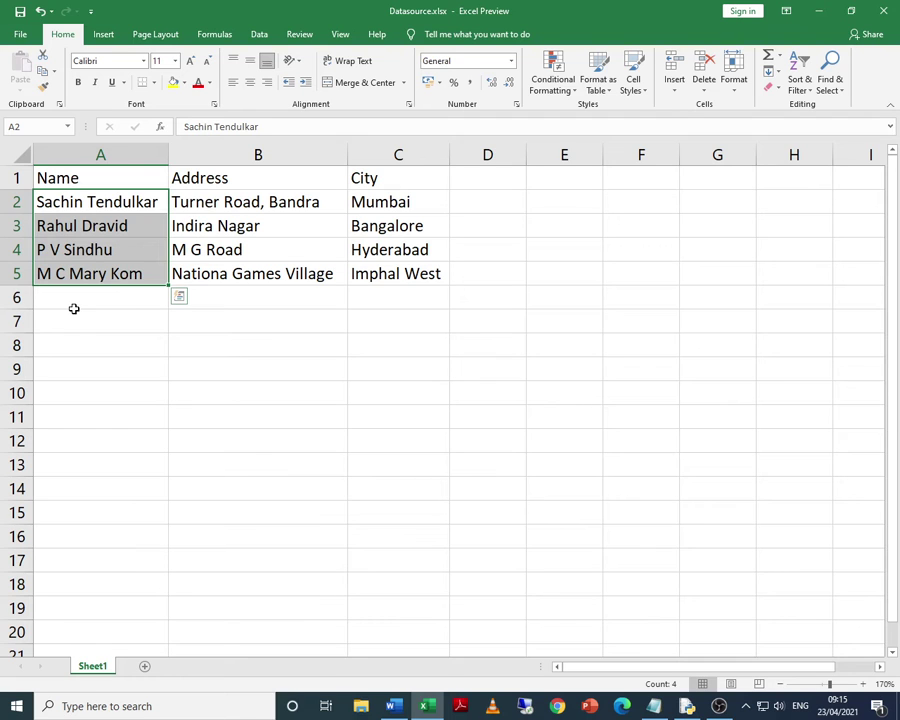
key("alt+Tab")
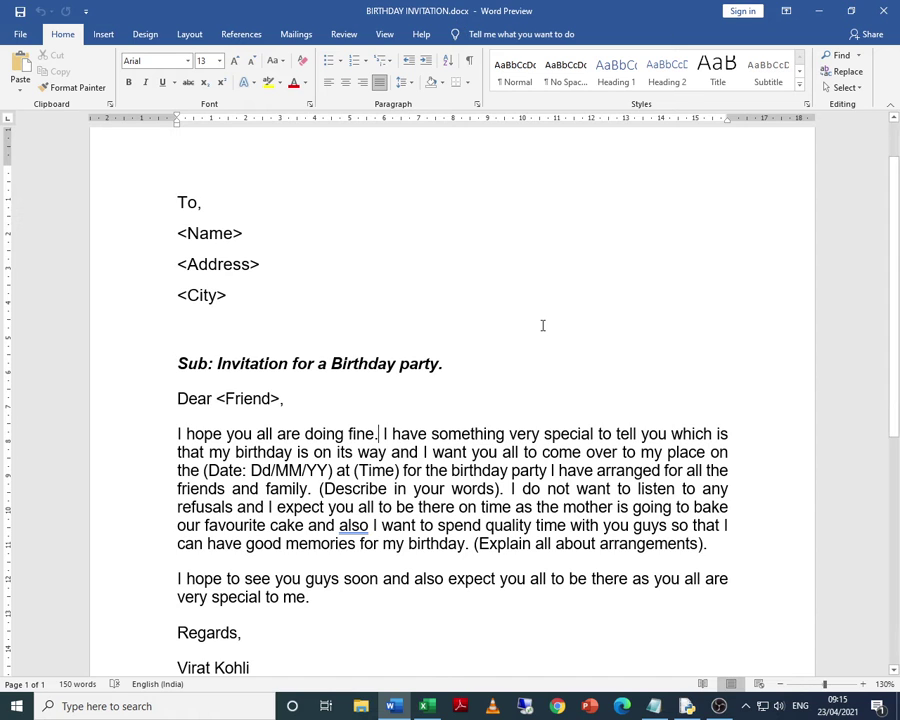
key("alt+Tab")
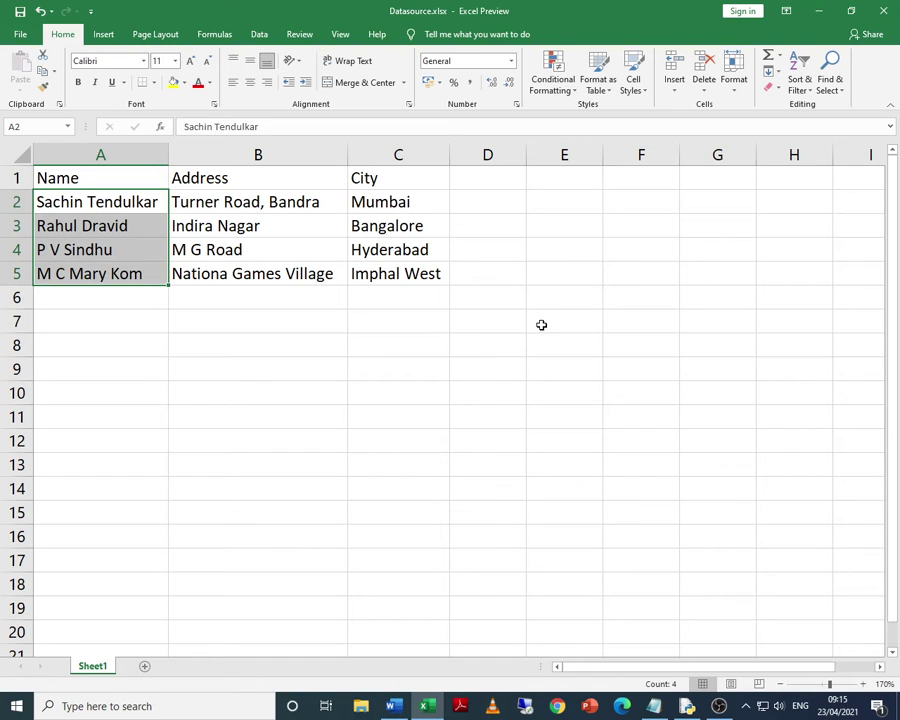
key("alt+Tab")
left_click(128, 202)
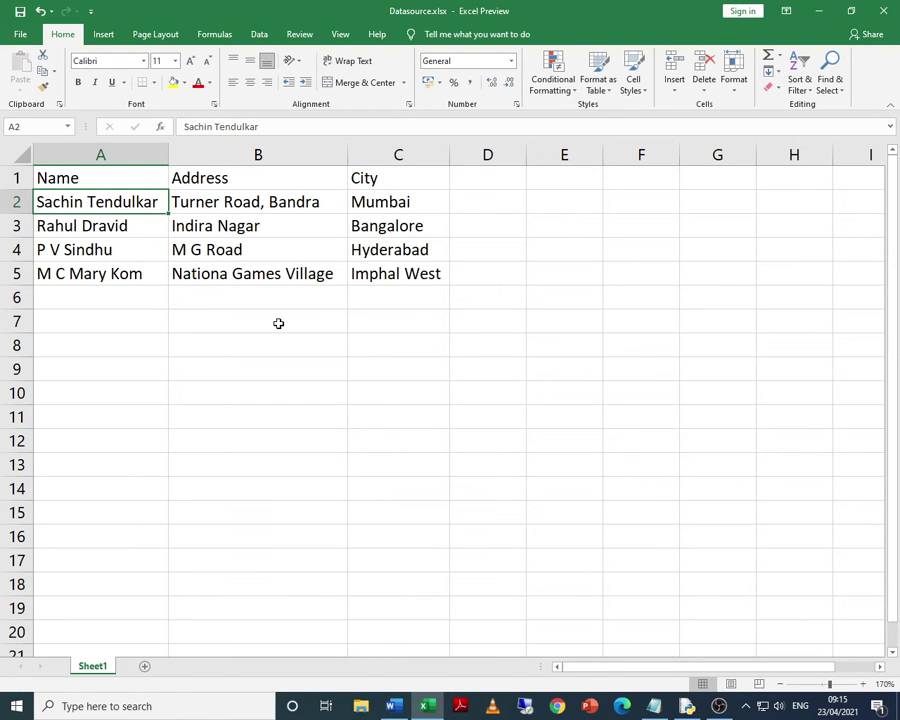
Return to the Word letter, glance at the signature line, and scroll back to the top.
key("alt+Tab")
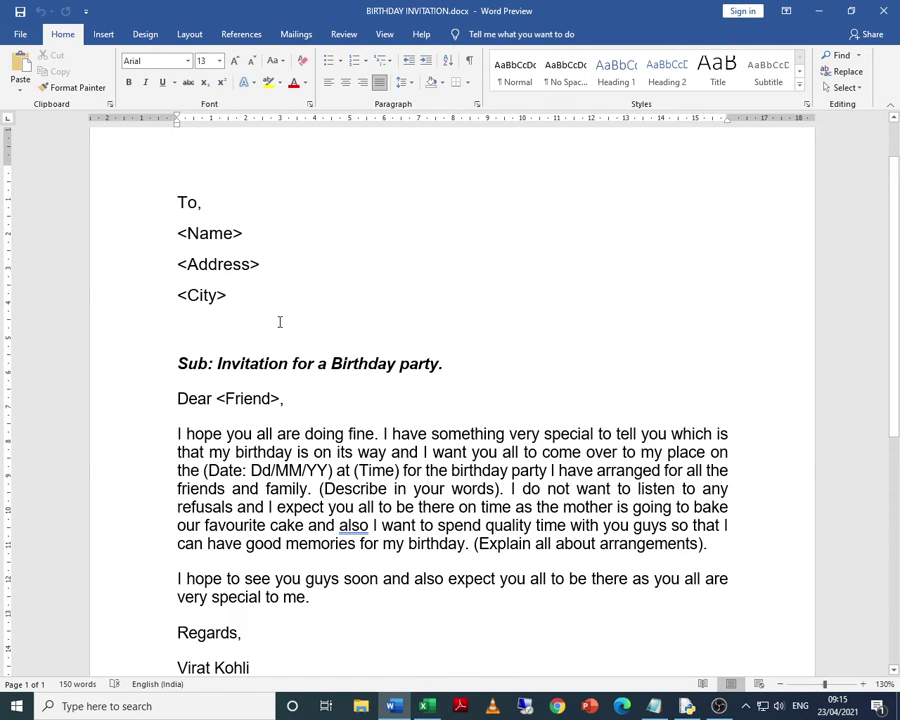
scroll(280, 321, "down", 2)
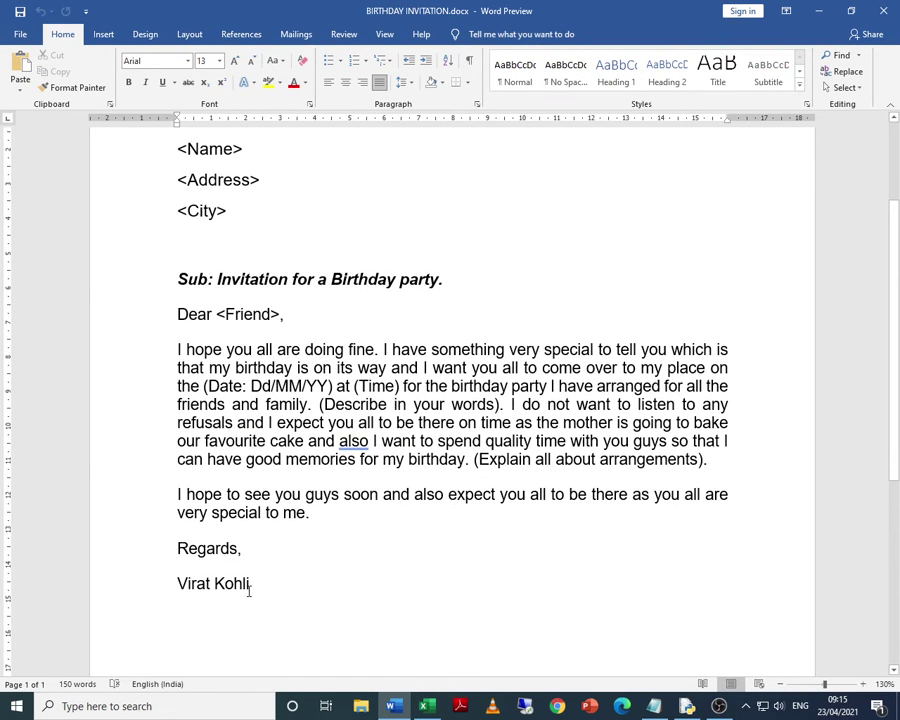
left_click(98, 581)
key("alt+Tab")
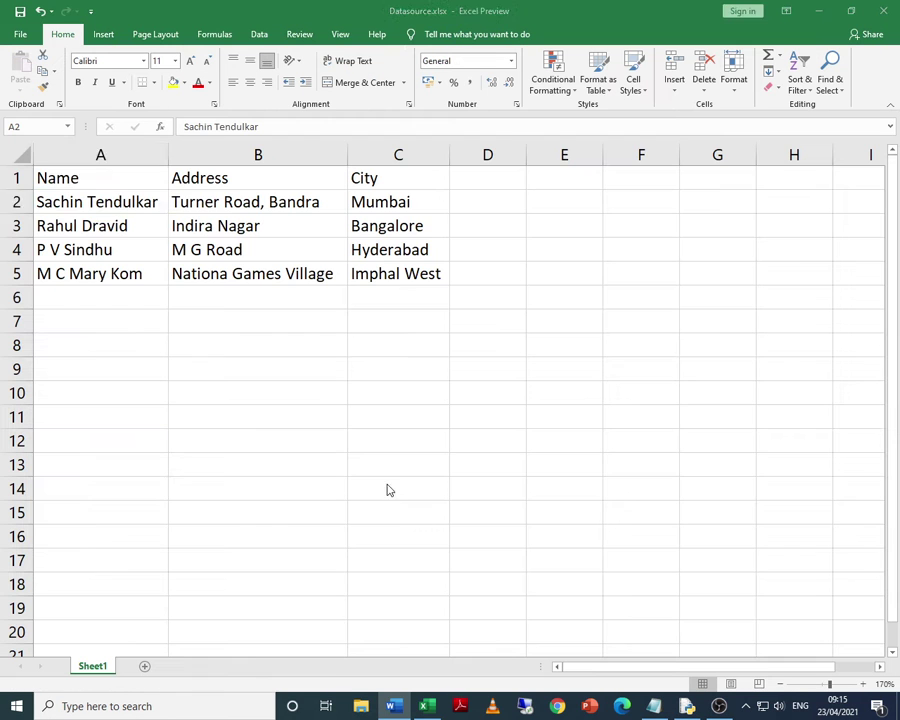
key("alt+Tab")
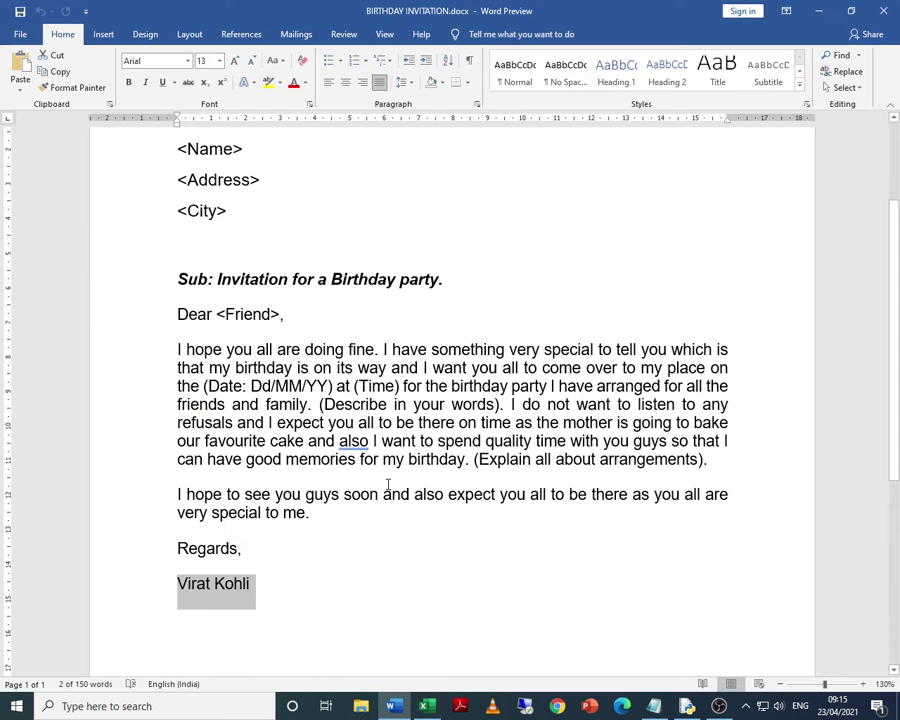
scroll(325, 339, "up", 1)
scroll(326, 338, "up", 1)
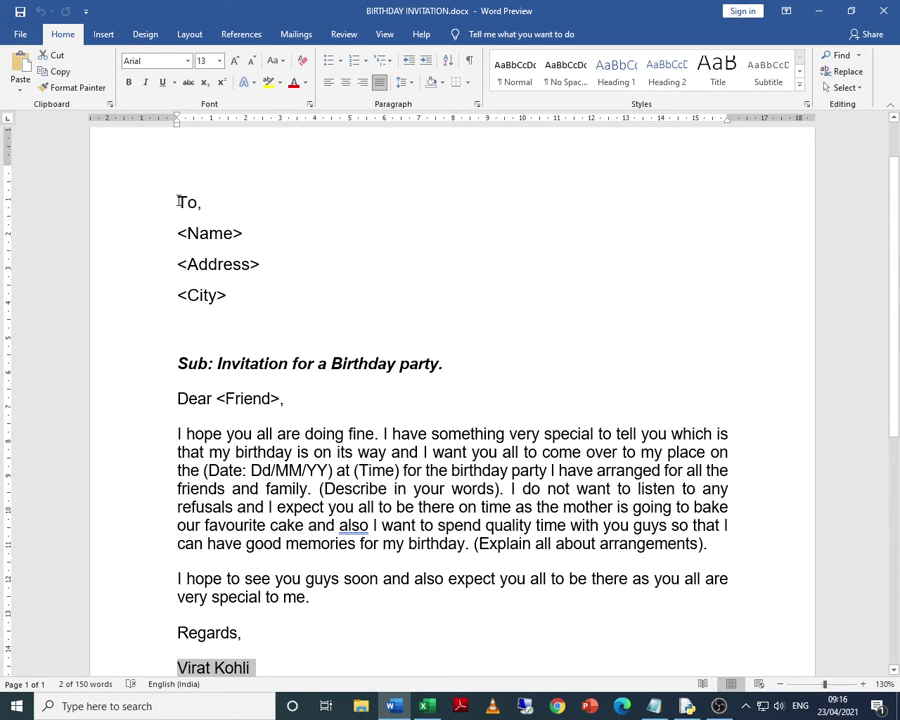
left_click_drag(178, 202, 236, 265)
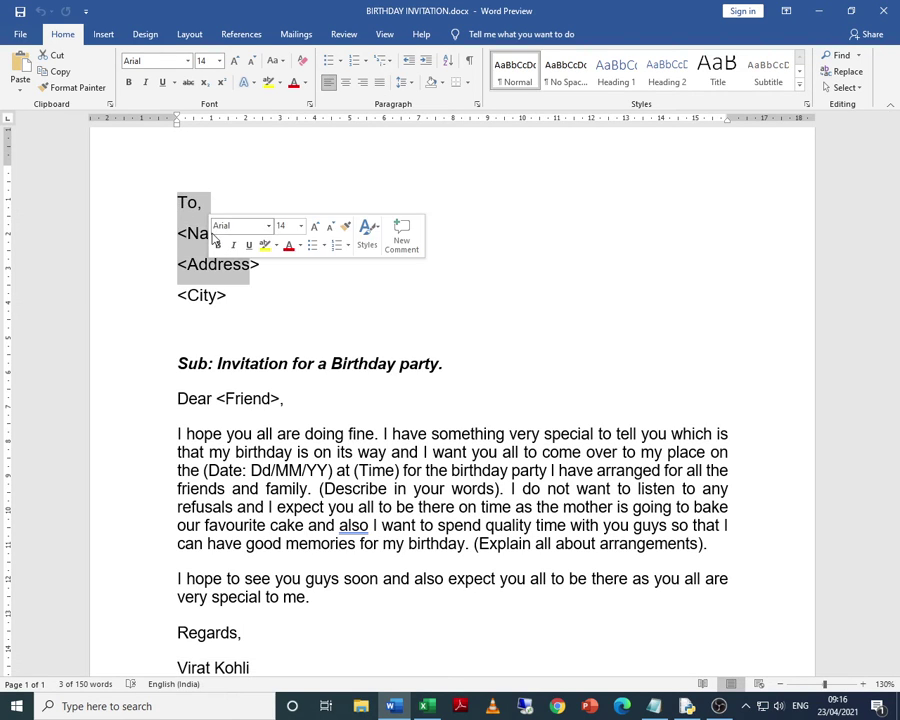
left_click(198, 236)
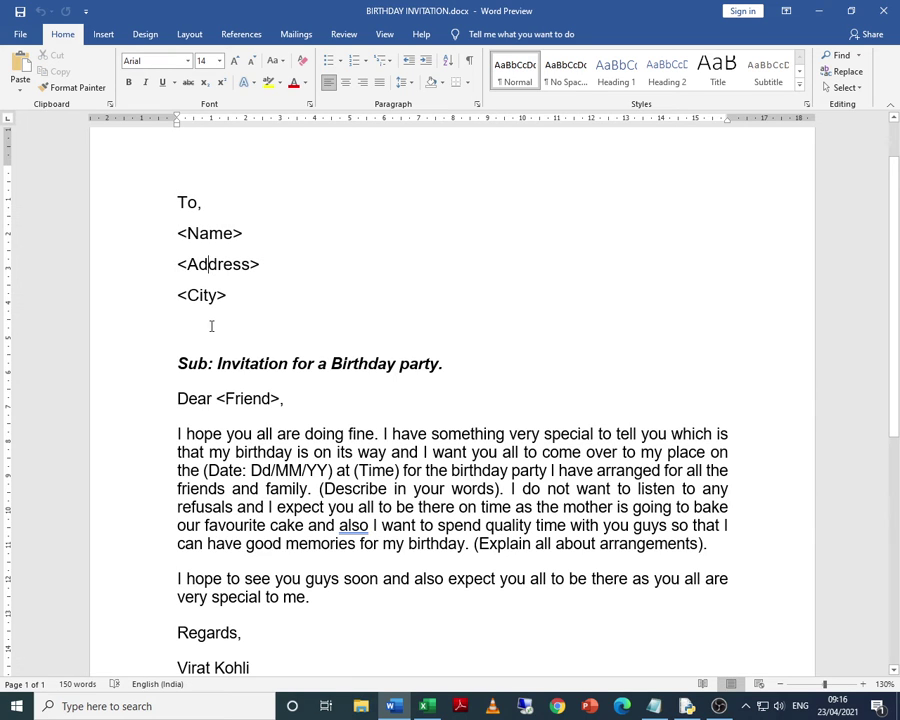
left_click(253, 399)
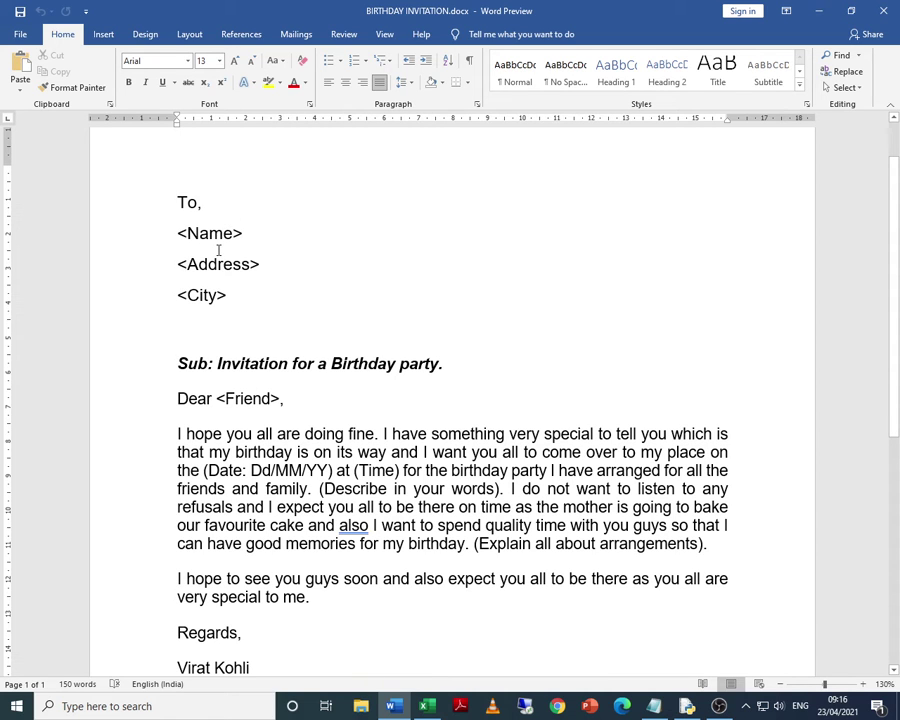
key("alt+Tab")
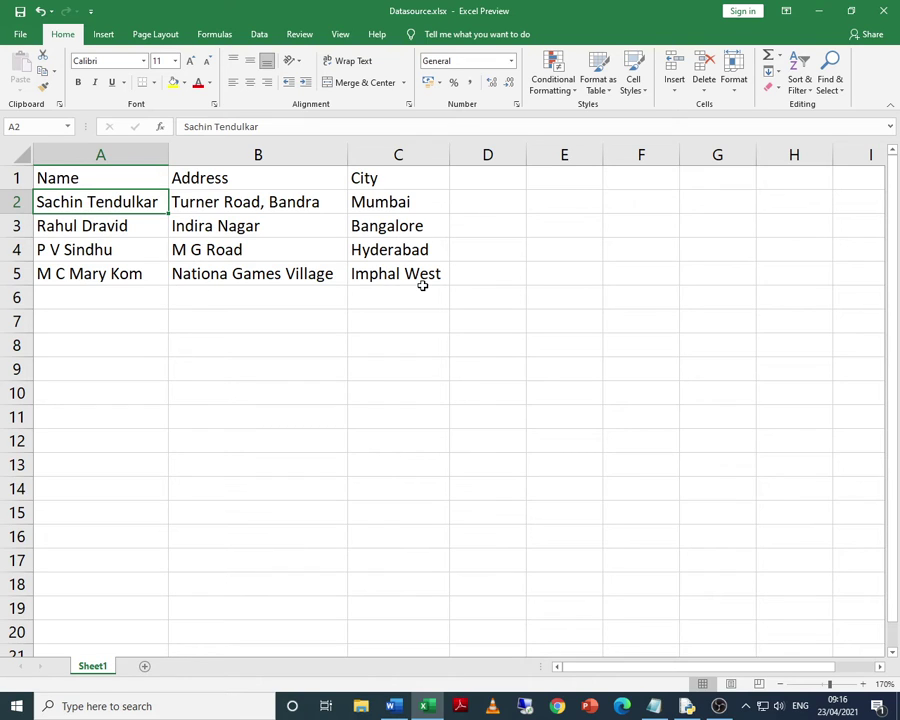
key("alt+Tab")
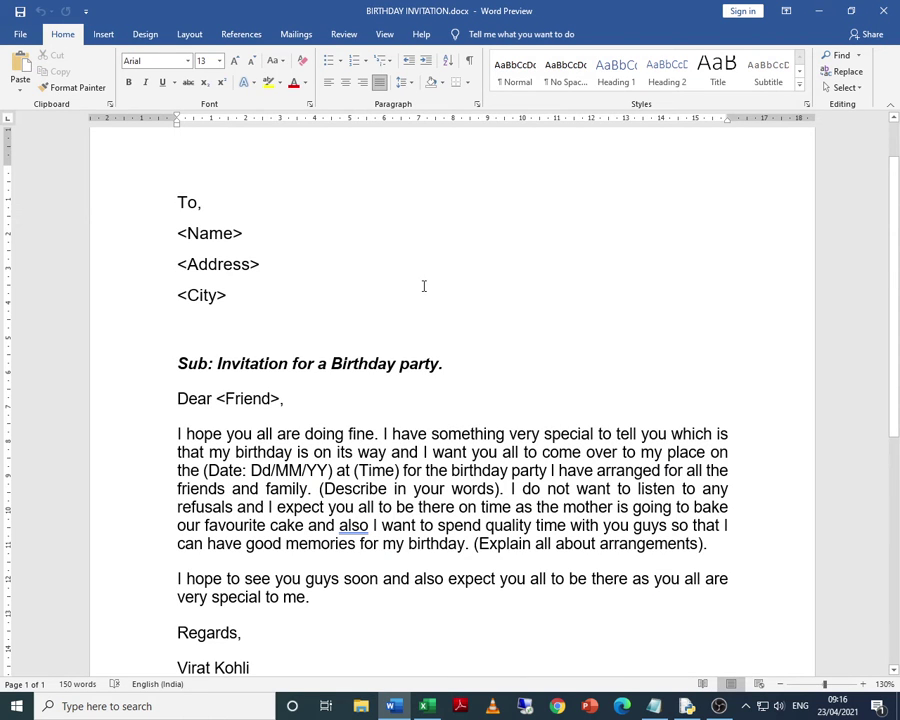
On the Mailings tab, preview Select Recipients, then highlight the letter from To, through Regards,.
left_click(294, 37)
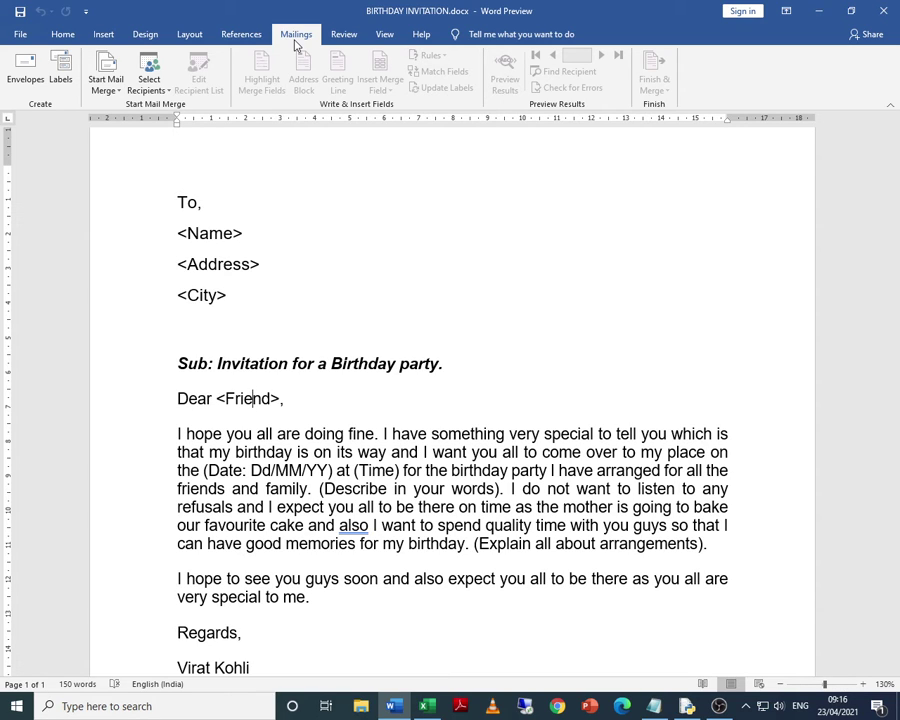
key("ctrl+Up")
key("ctrl+Up")
key("ctrl+Up")
key("ctrl+Up")
key("ctrl+Up")
left_click(169, 92)
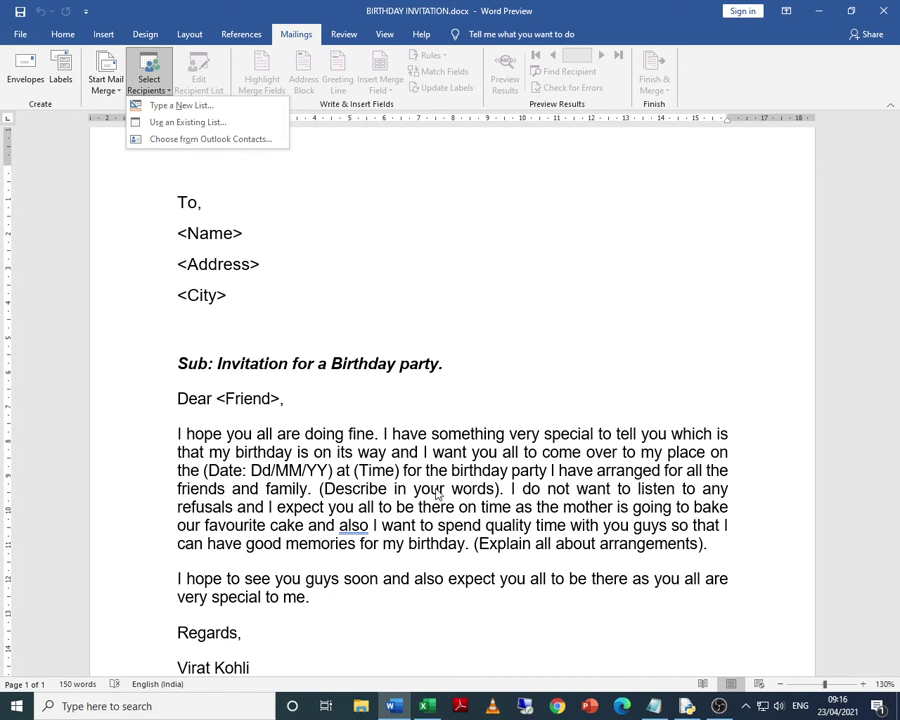
left_click(253, 398)
left_click_drag(177, 203, 353, 626)
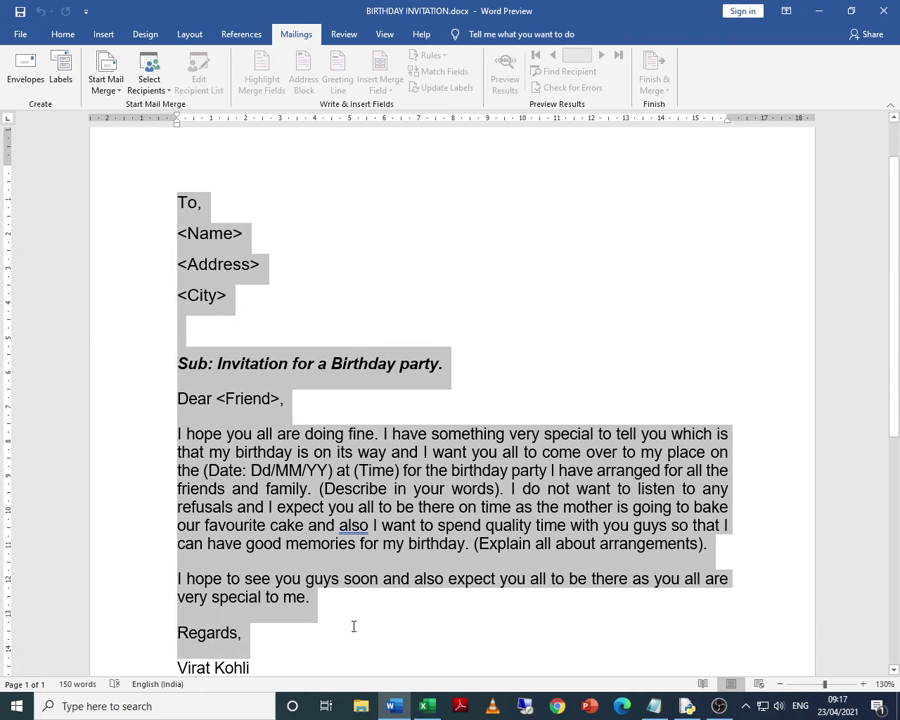
key("alt+Tab")
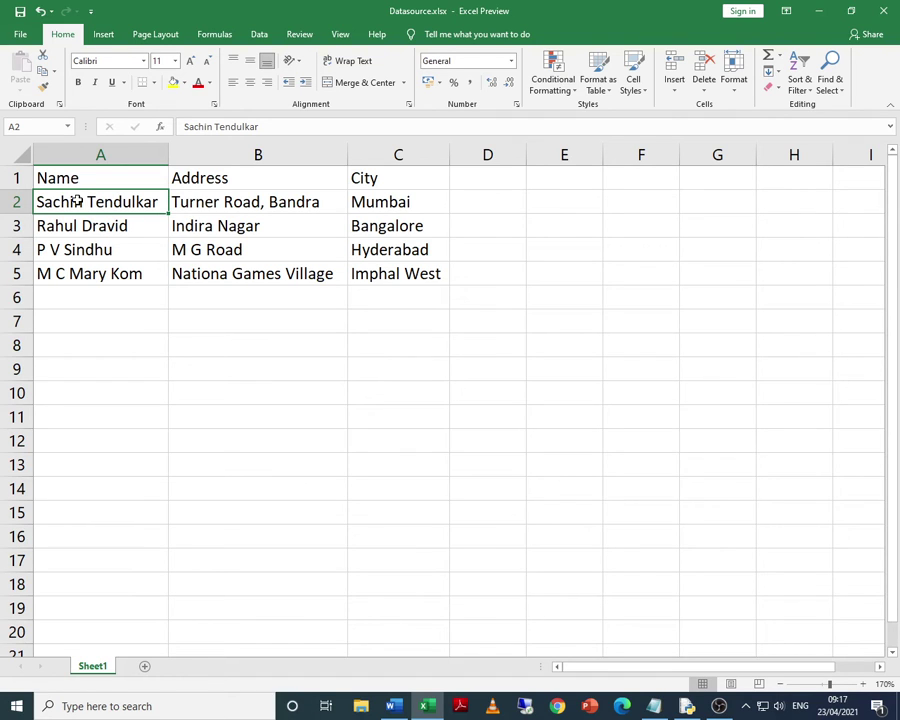
Highlight guest rows 2–5 in Excel, then in Word bring up the Select Recipients choices.
left_click(140, 302)
left_click_drag(118, 201, 380, 274)
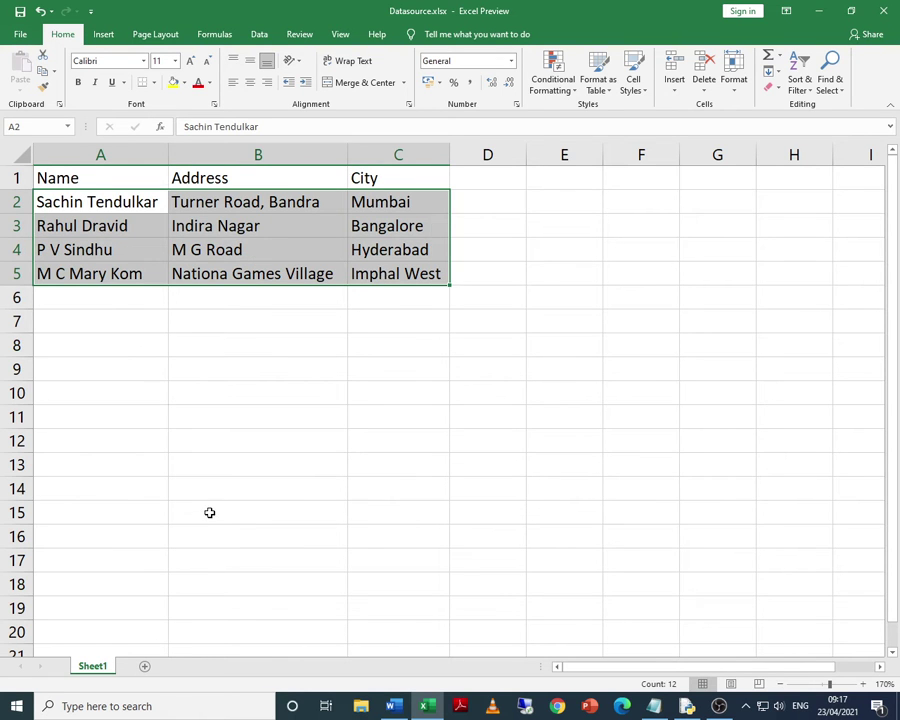
left_click(209, 513)
key("alt+Tab")
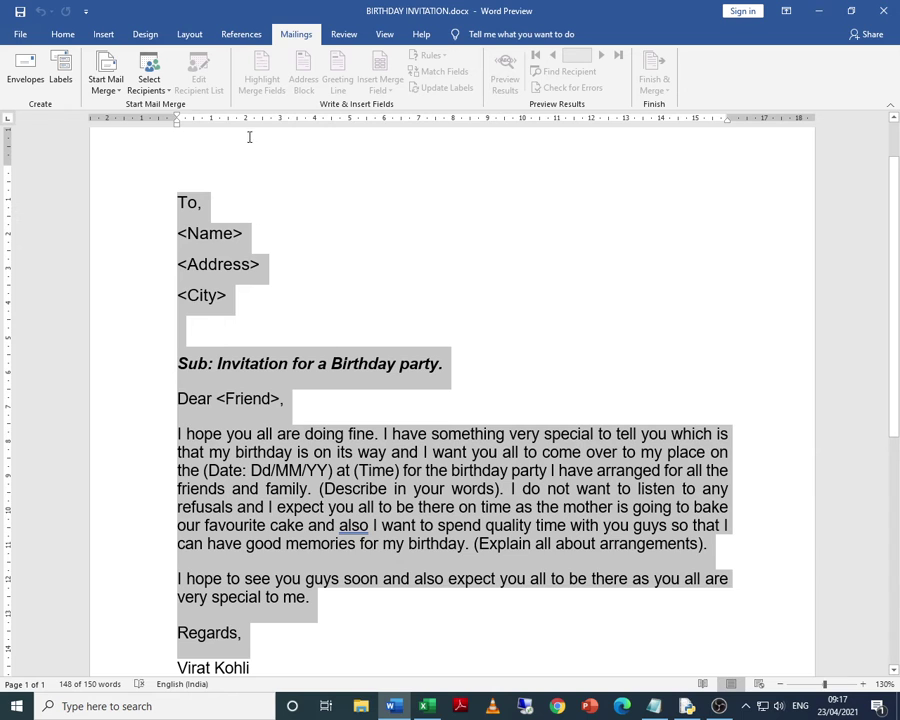
left_click(172, 92)
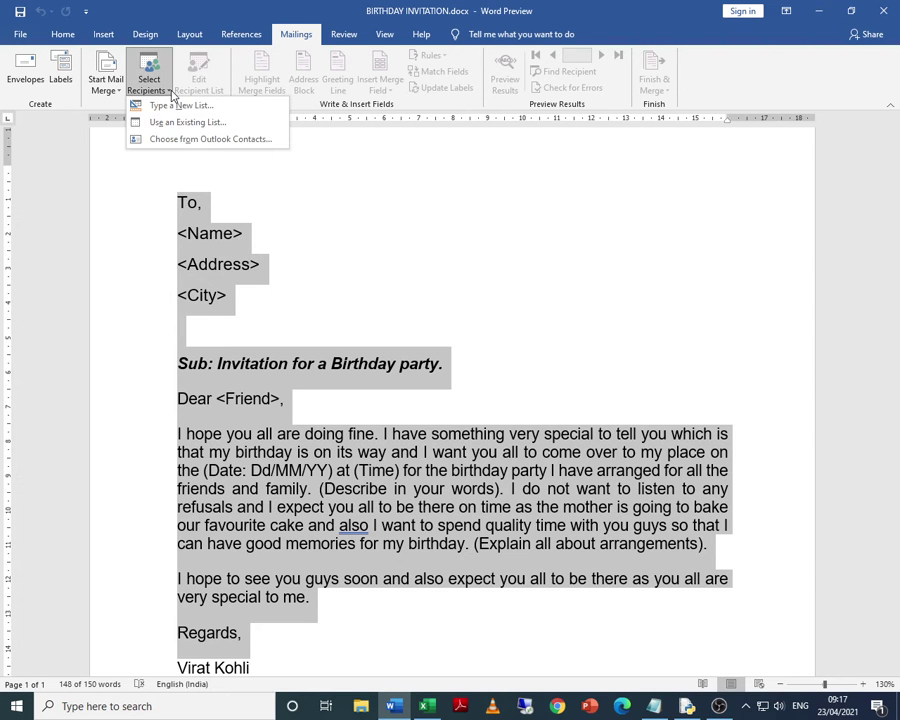
key("alt+Tab")
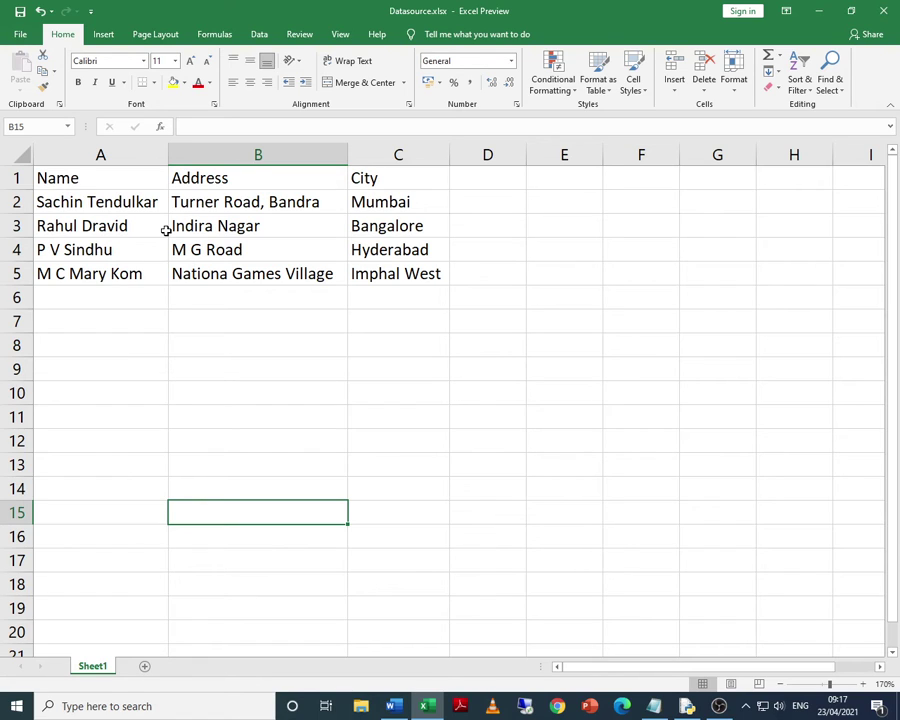
key("alt+Tab")
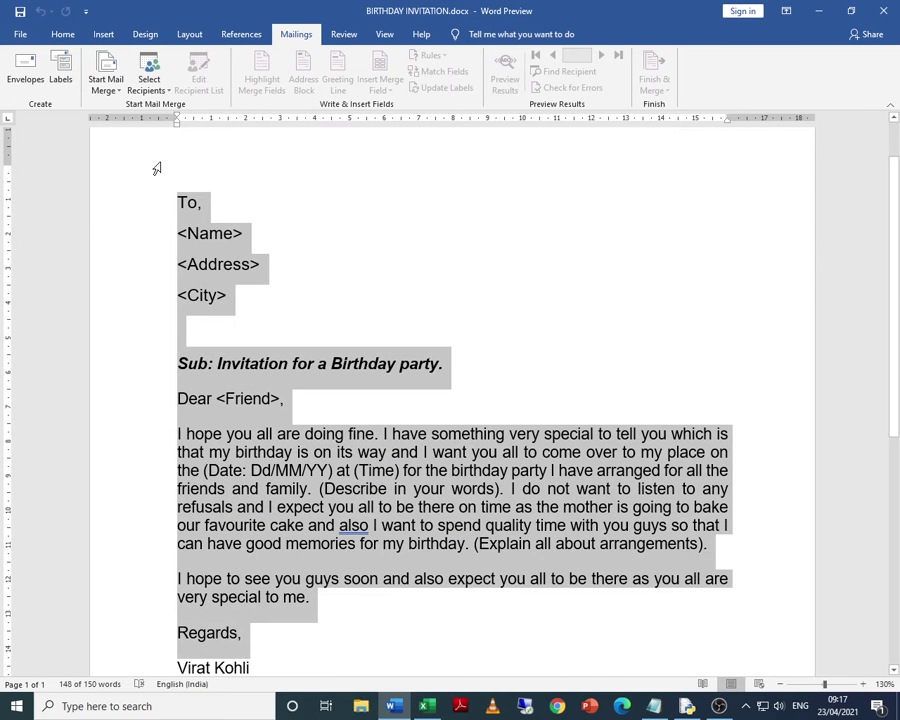
left_click(170, 90)
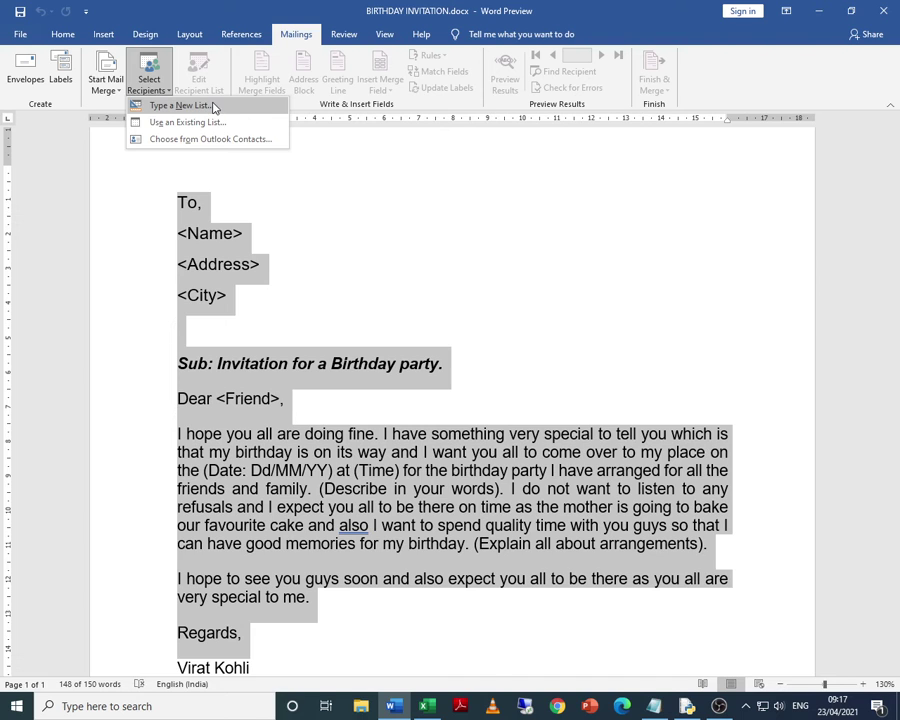
left_click(213, 106)
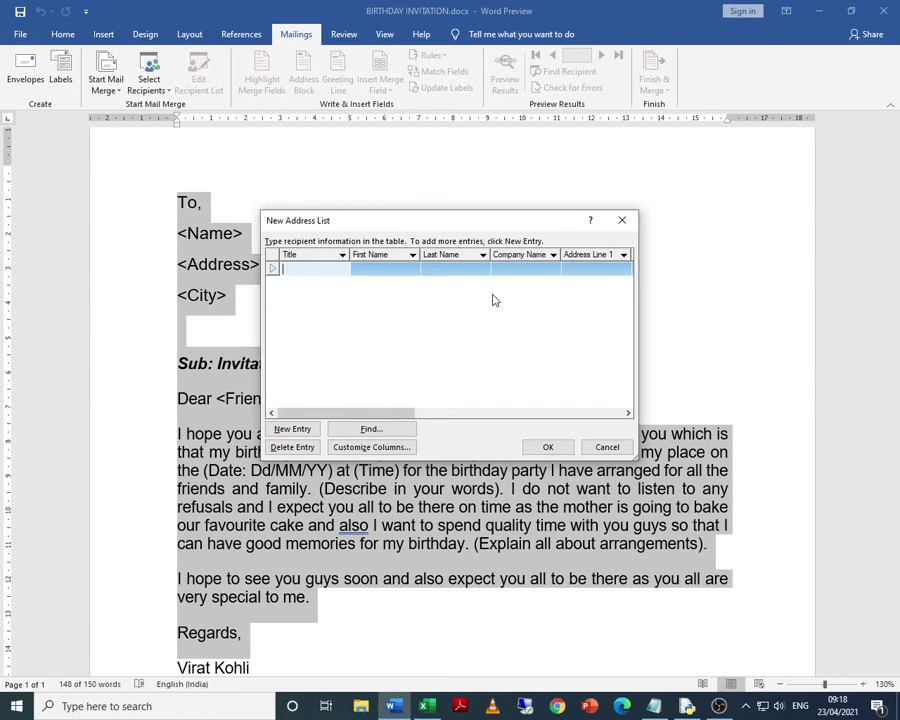
key("alt+Tab")
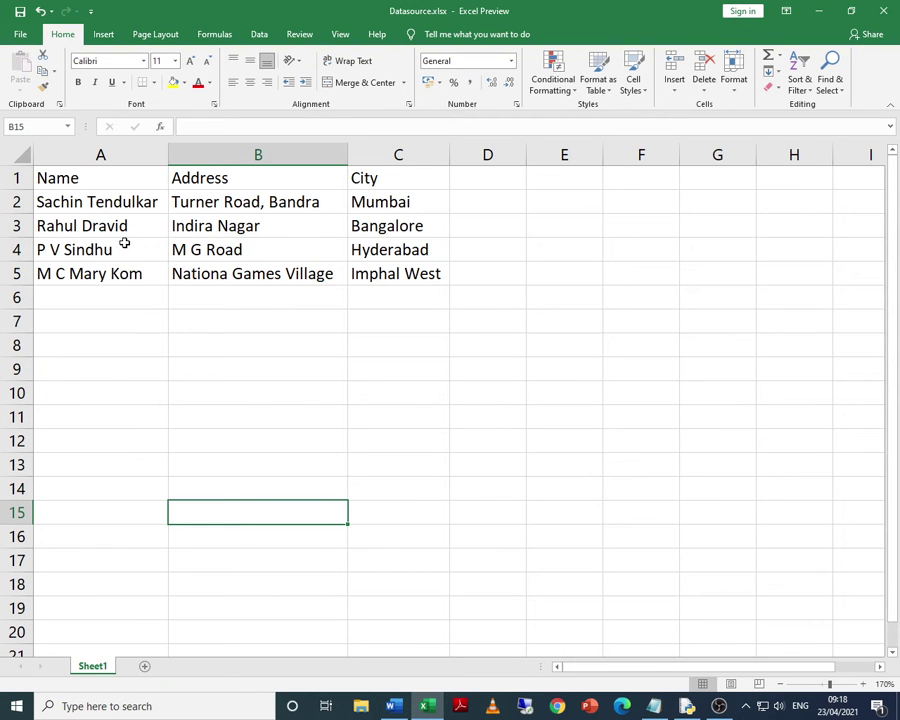
key("alt+Tab")
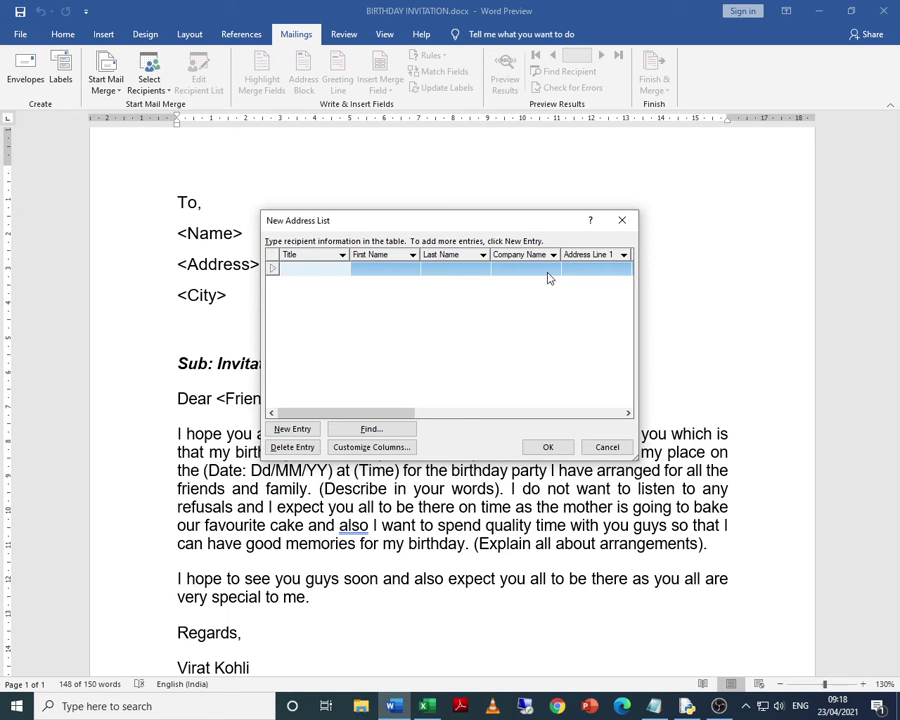
left_click(607, 447)
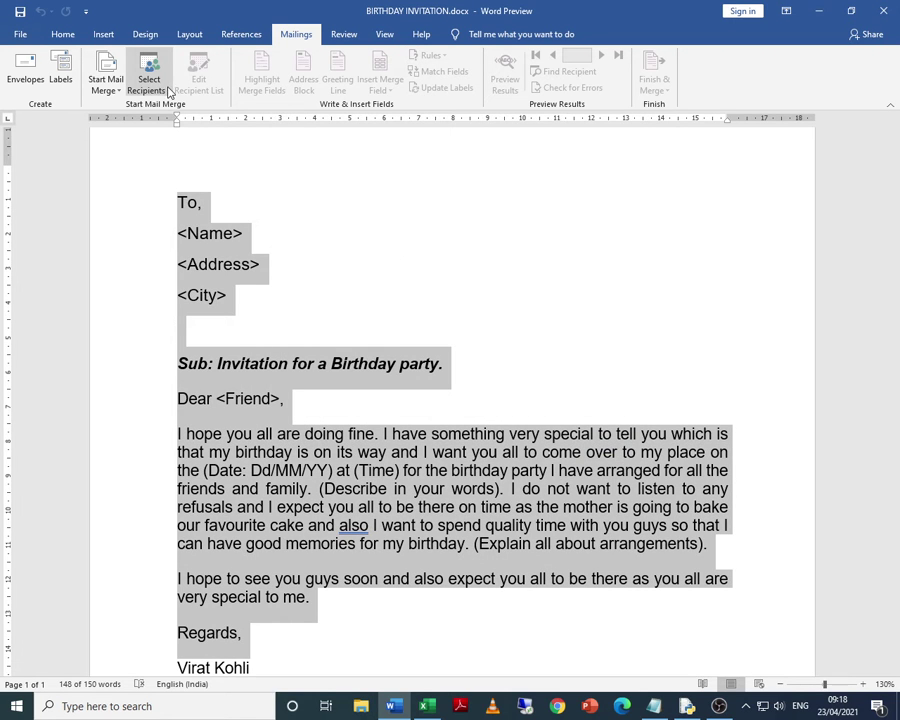
left_click(169, 90)
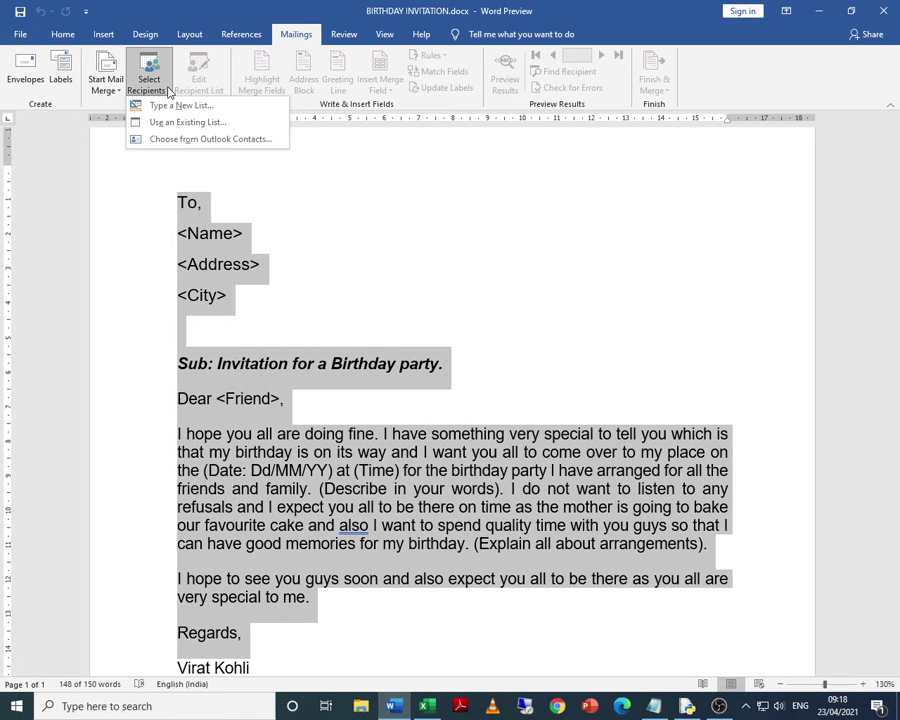
Choose Use an Existing List and open Datasource.xlsx from the PYTHON folder as recipient source.
left_click(176, 127)
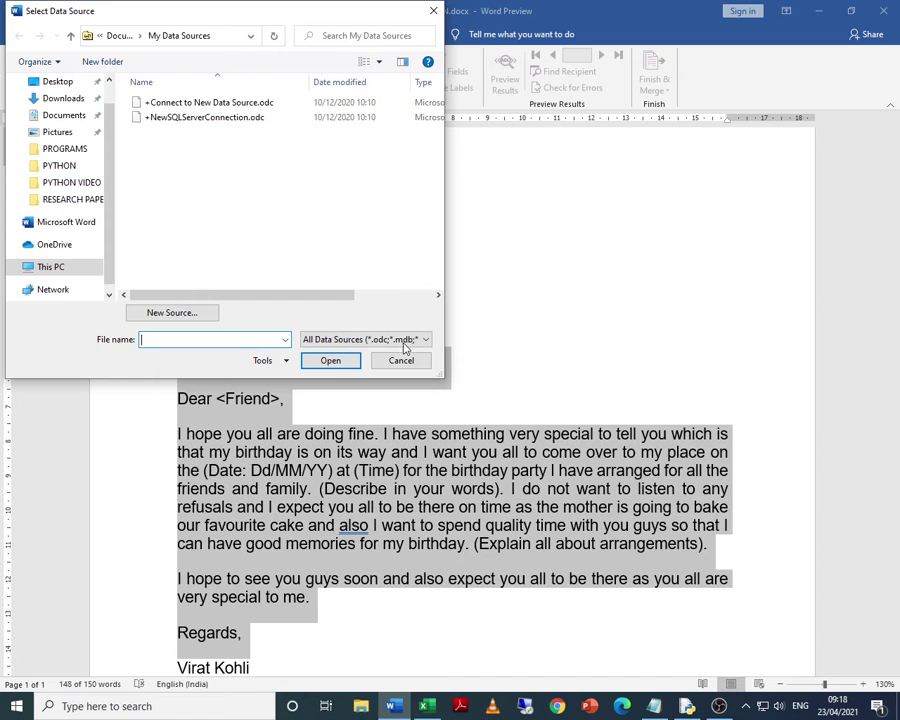
left_click(64, 166)
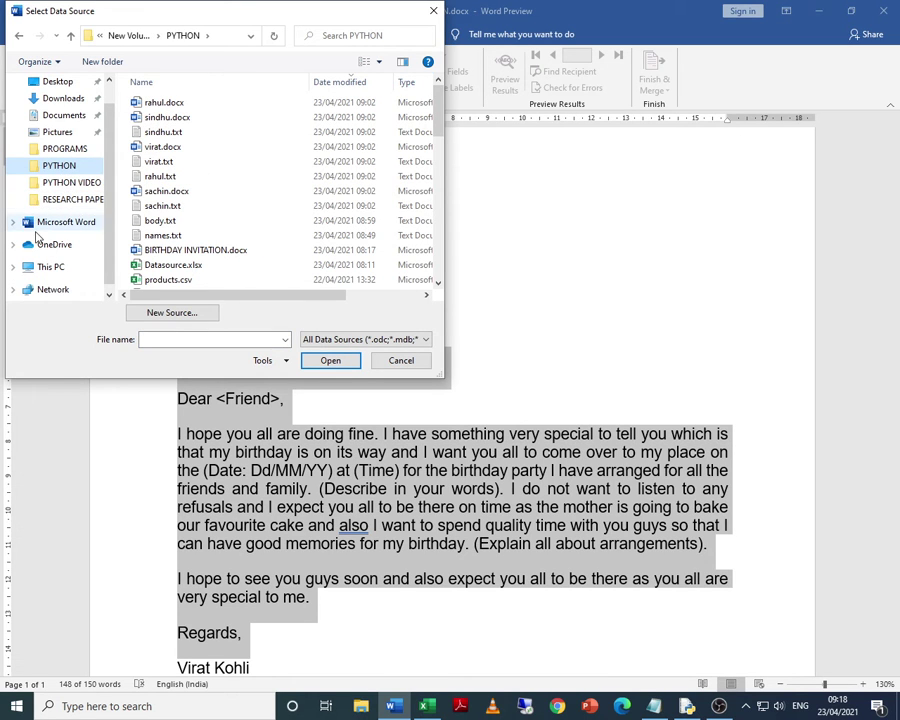
left_click(174, 266)
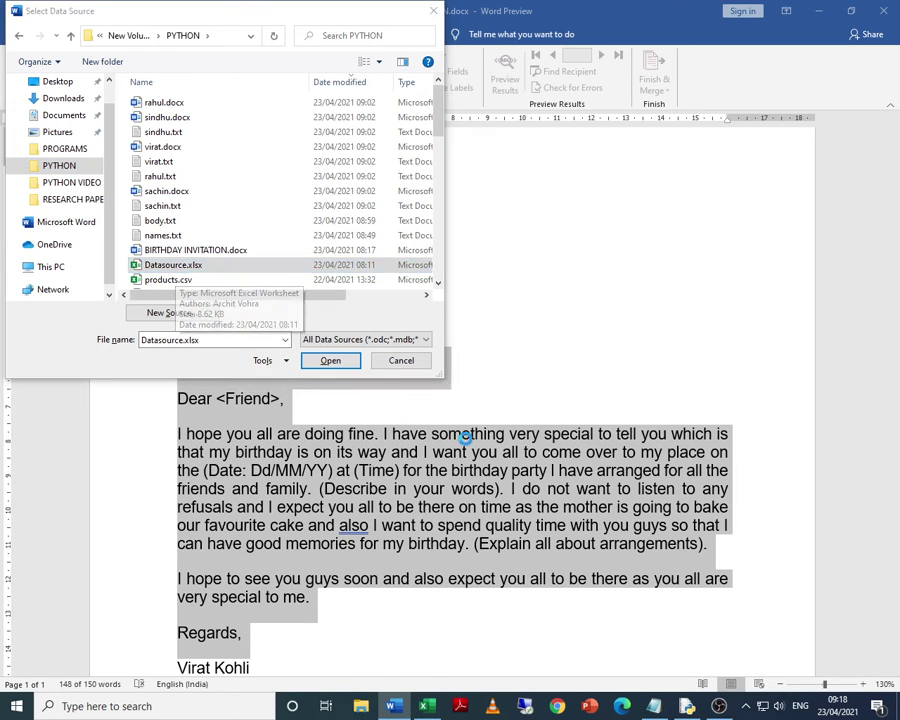
key("alt+Tab")
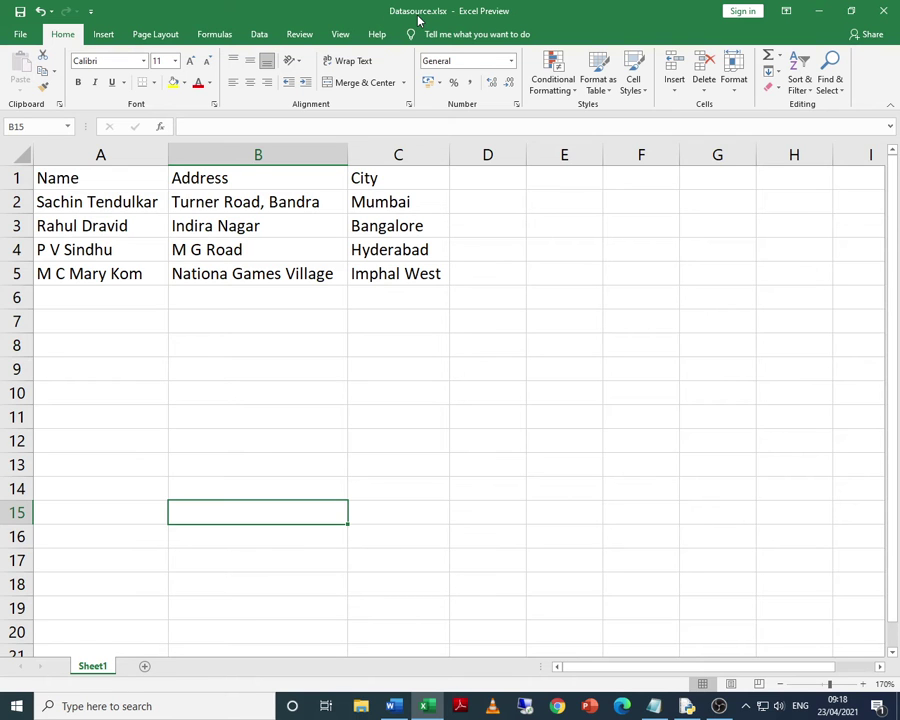
key("alt+Tab")
double_click(158, 266)
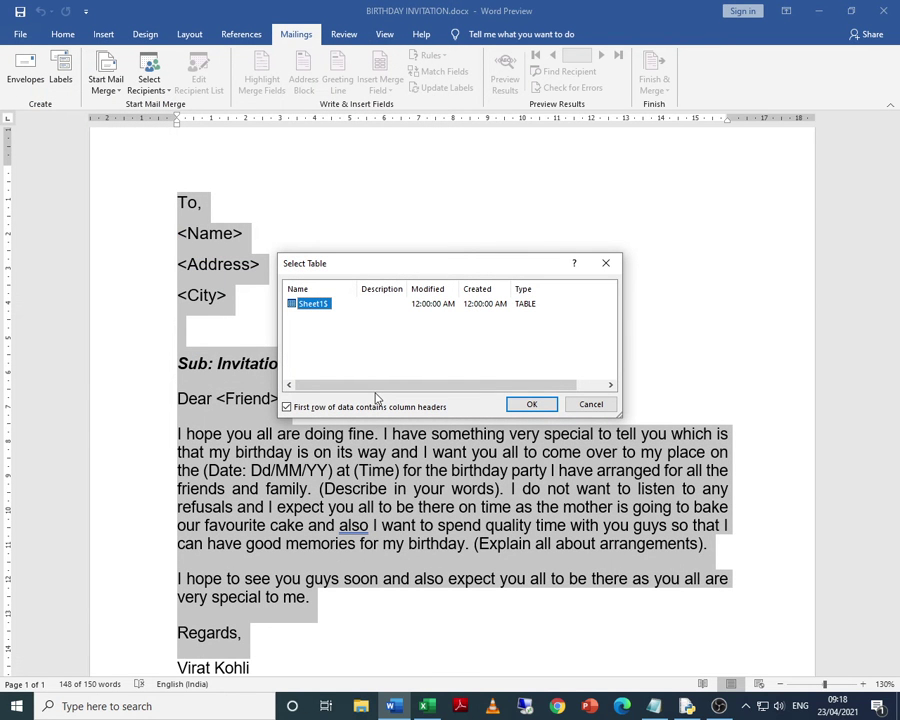
key("alt+Tab")
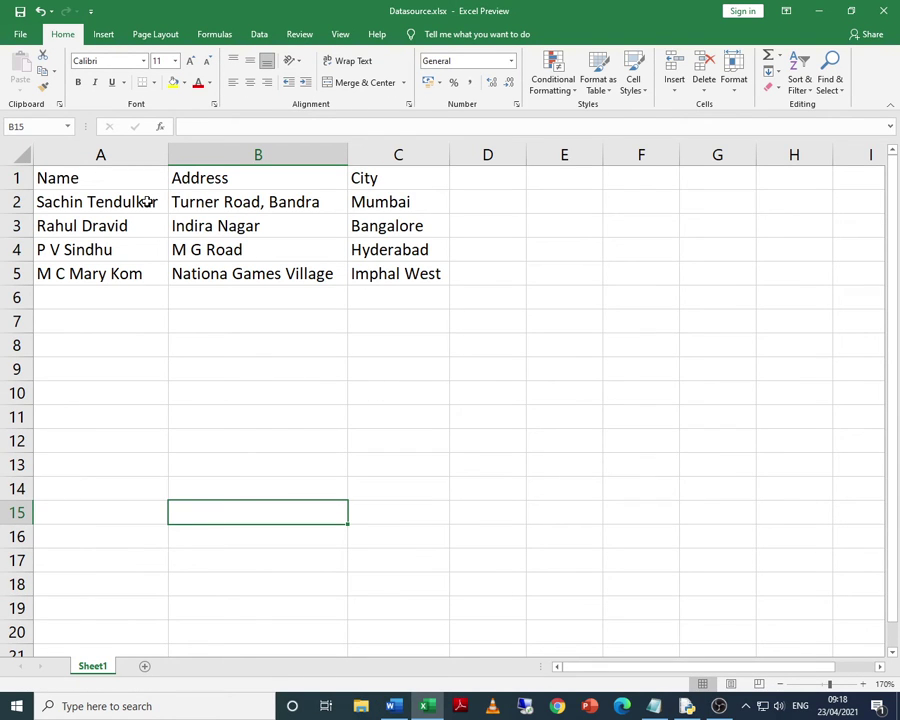
Point out the Name, Address and City header row in Excel and the guest entries beneath.
left_click(6, 178)
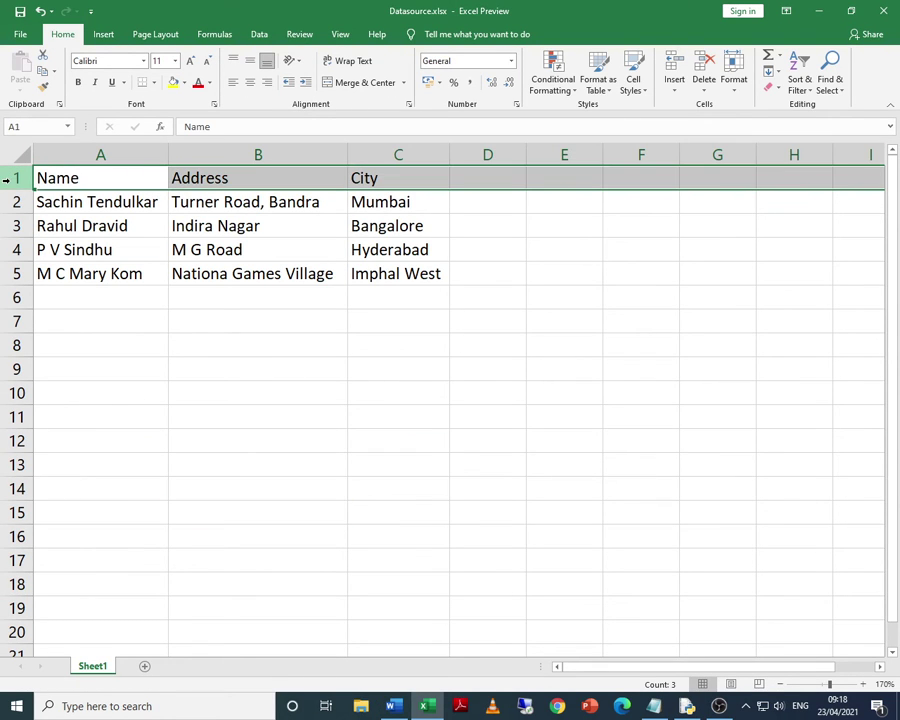
left_click(56, 180)
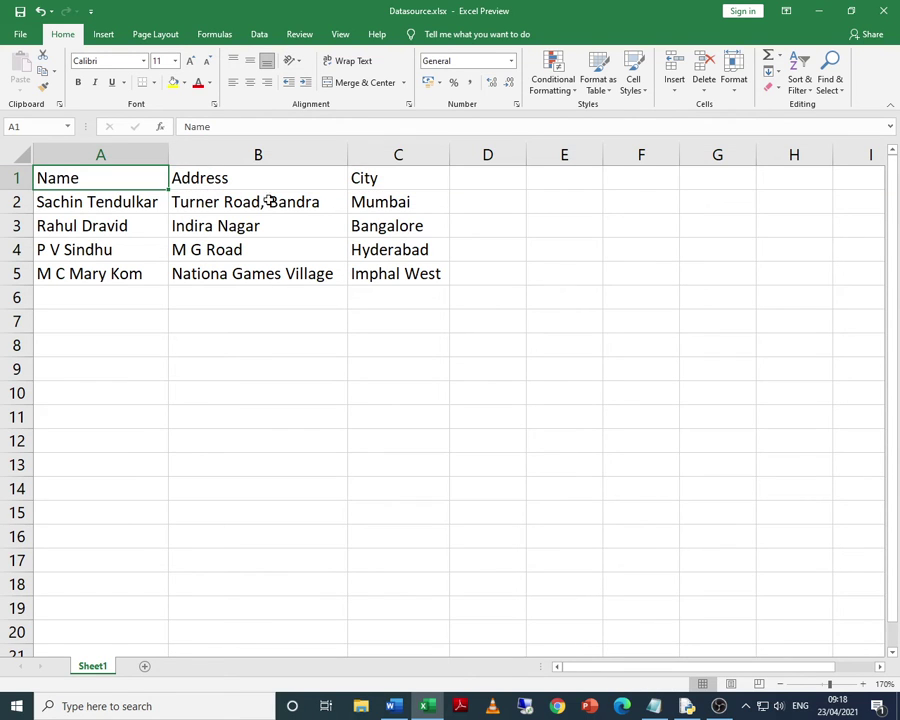
left_click(288, 172)
left_click(410, 173)
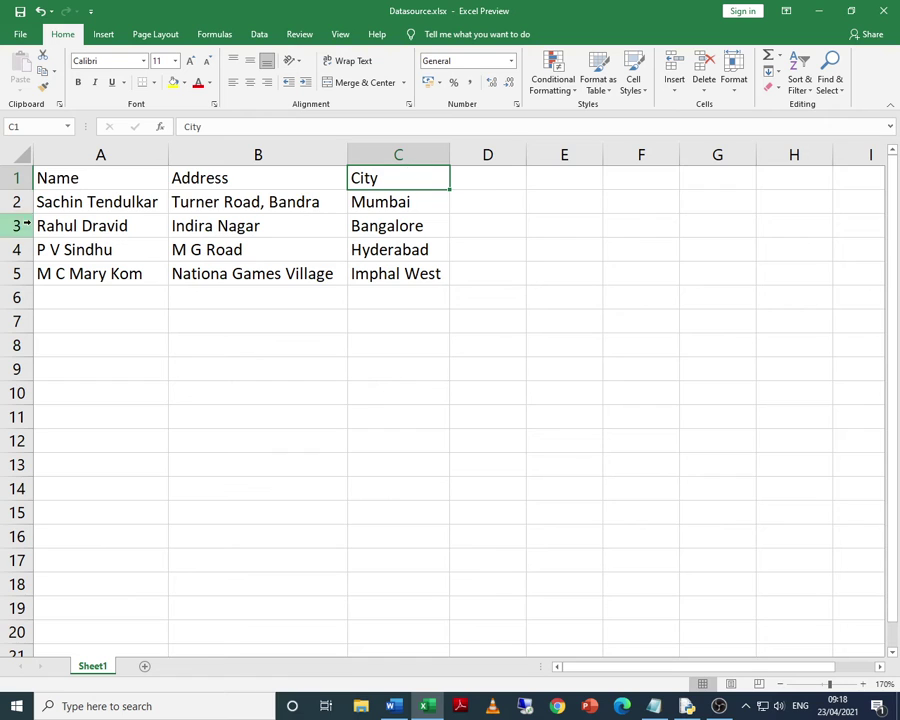
left_click_drag(84, 198, 361, 277)
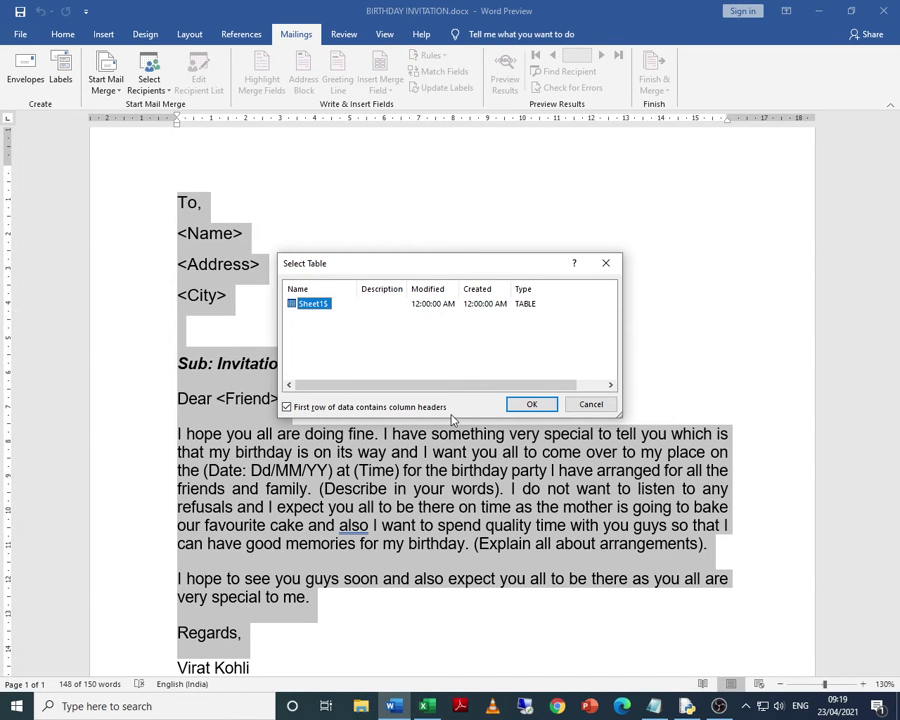
Recheck the Excel headers, then confirm Sheet1$ with its first row as column headers.
key("alt+Tab")
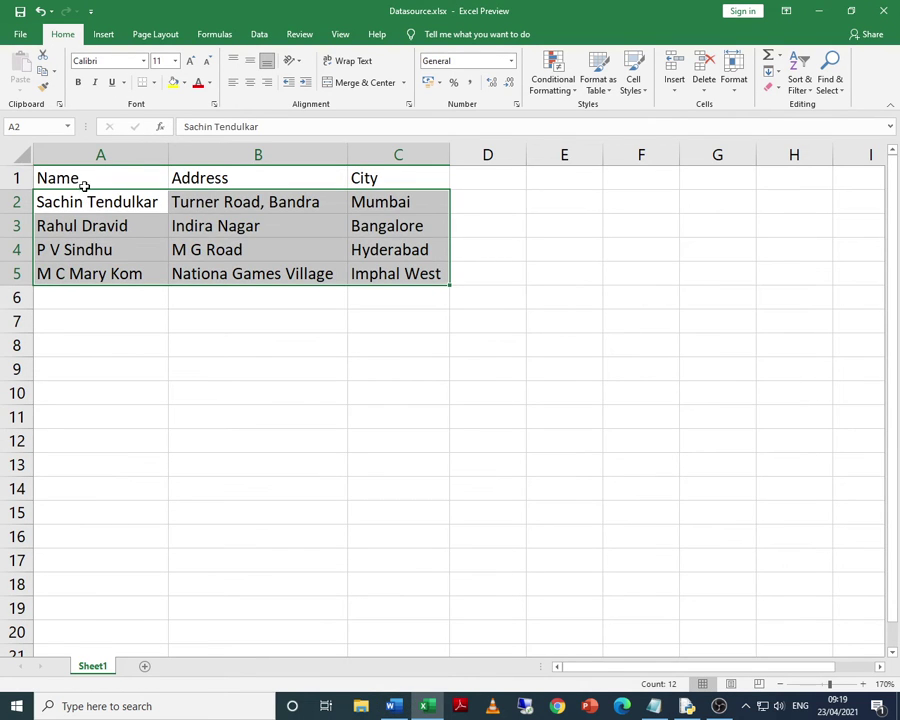
left_click(85, 183)
key("alt+Tab")
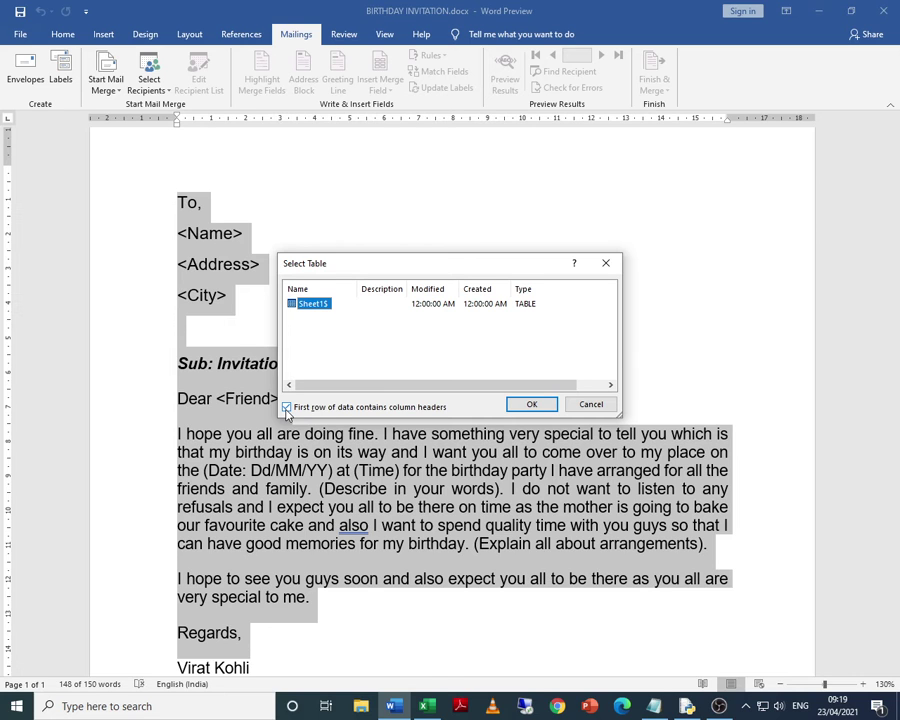
key("alt+Tab")
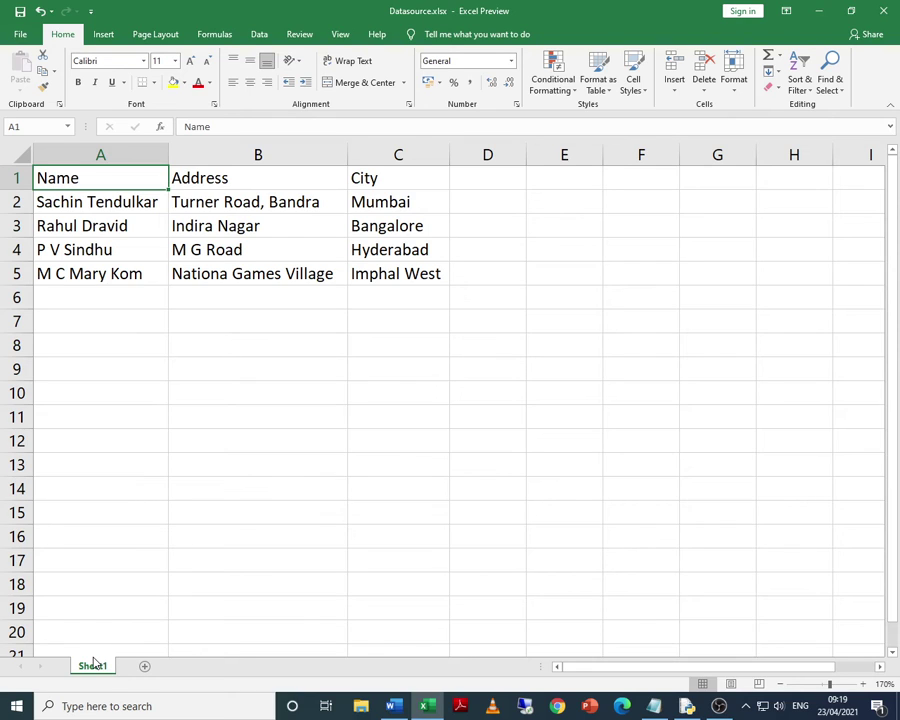
key("alt+Tab")
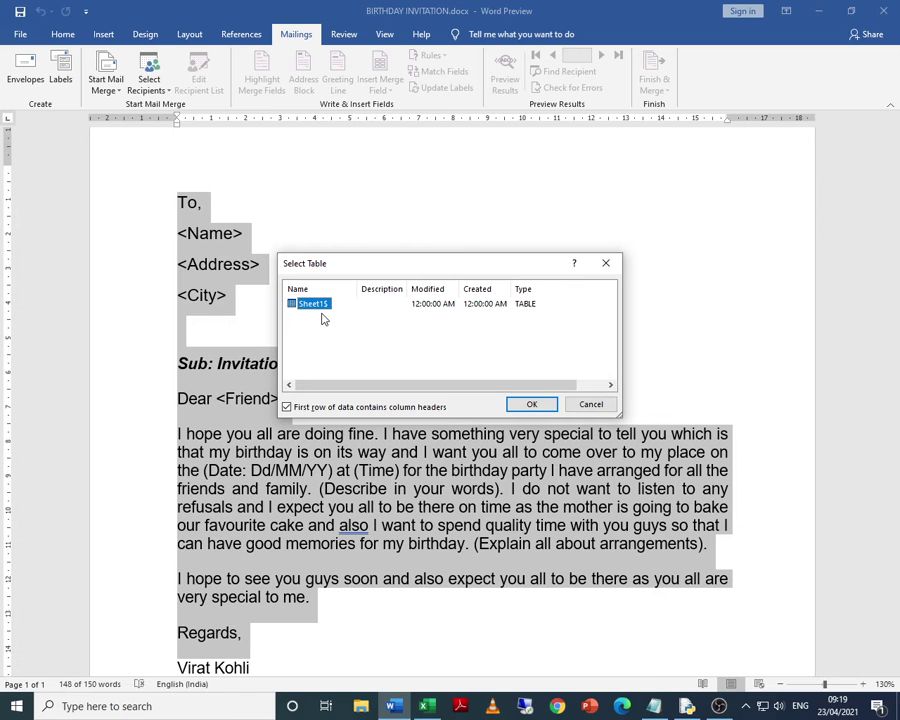
left_click(537, 407)
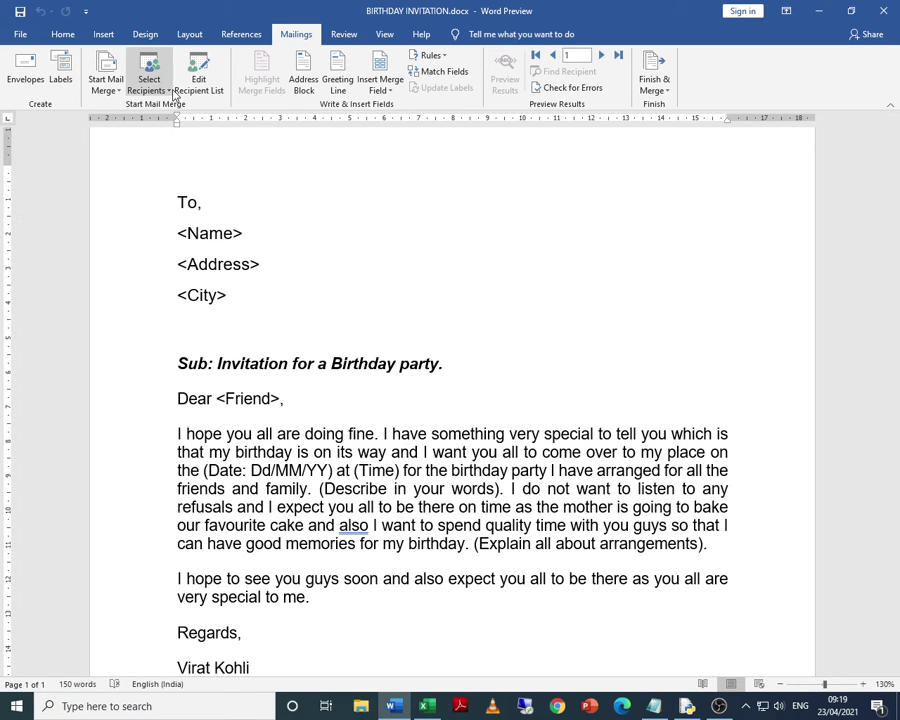
Reselect Datasource.xlsx from the PYTHON folder via Use an Existing List and confirm Sheet1$.
left_click(56, 35)
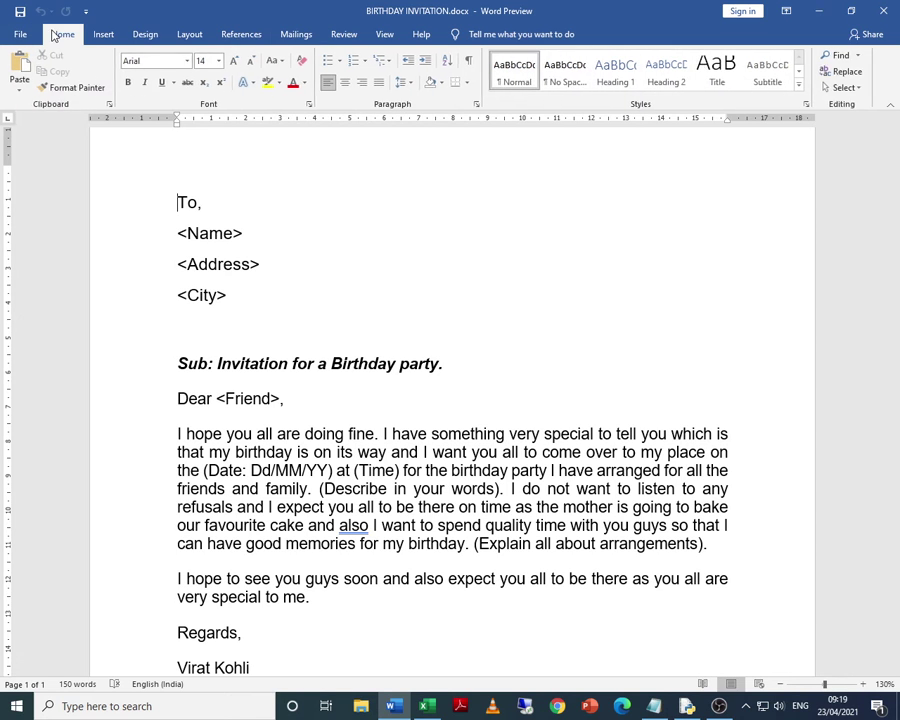
left_click(294, 34)
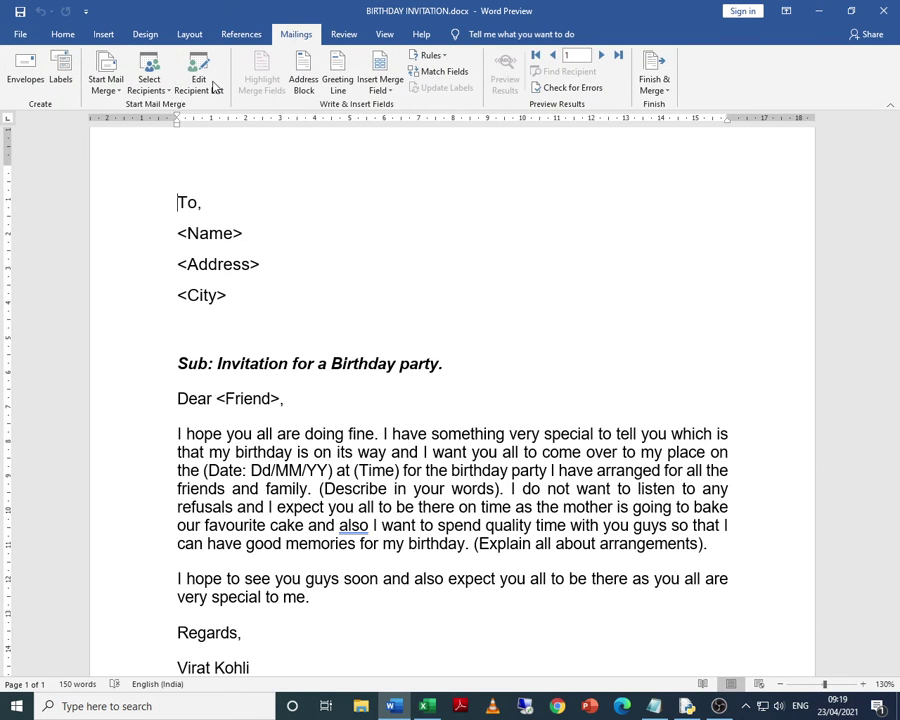
left_click(169, 92)
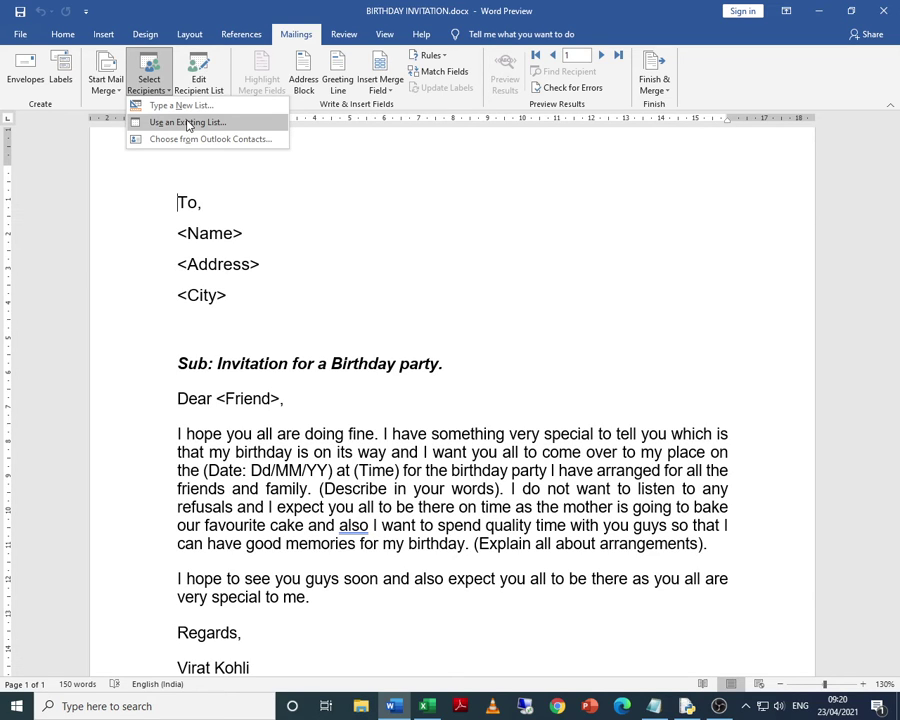
left_click(187, 123)
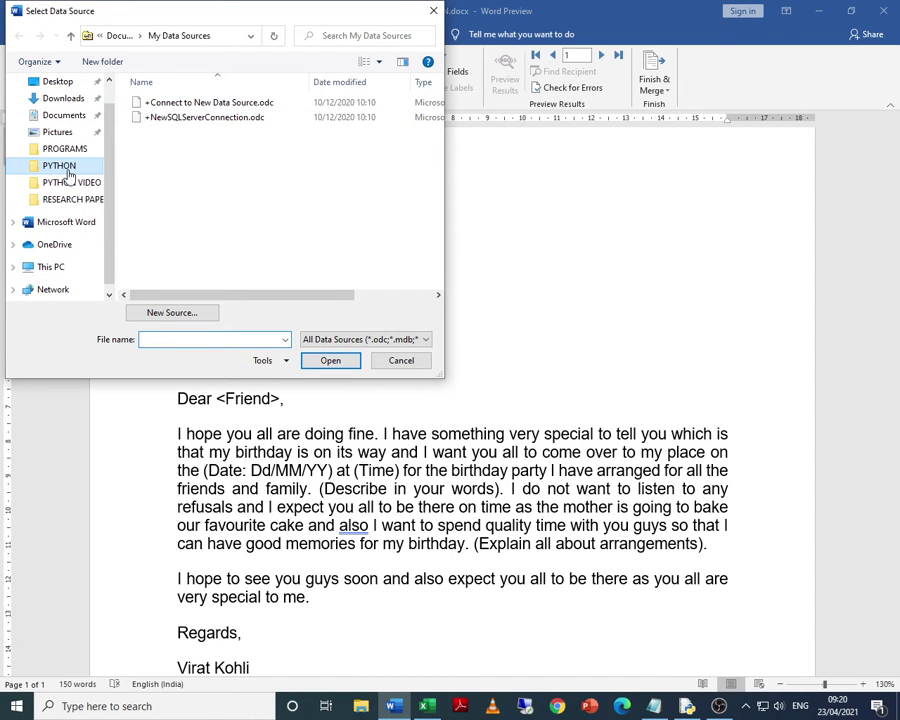
left_click(70, 168)
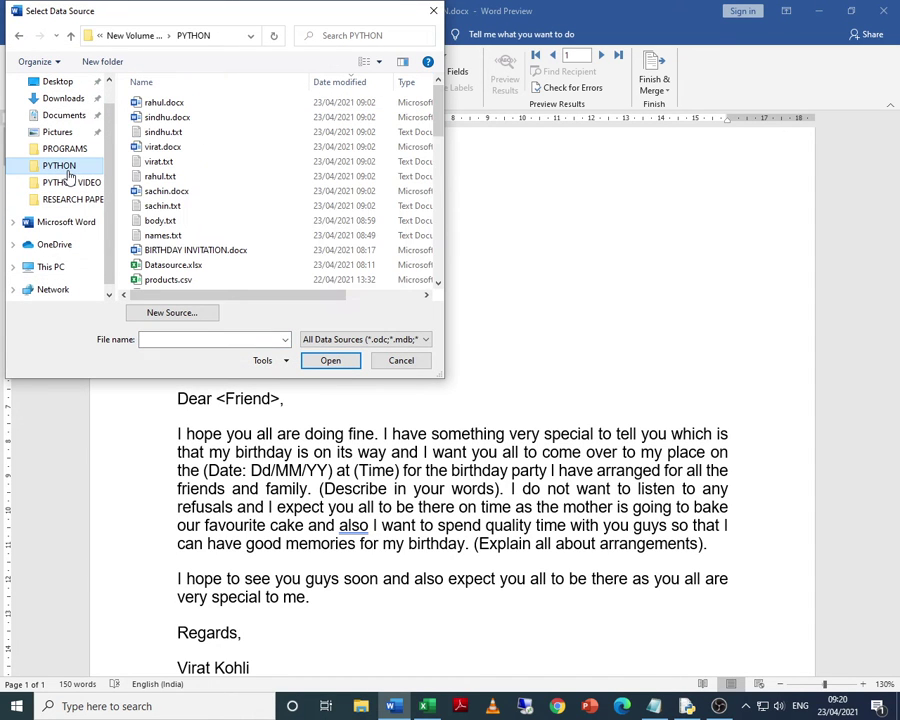
left_click(158, 266)
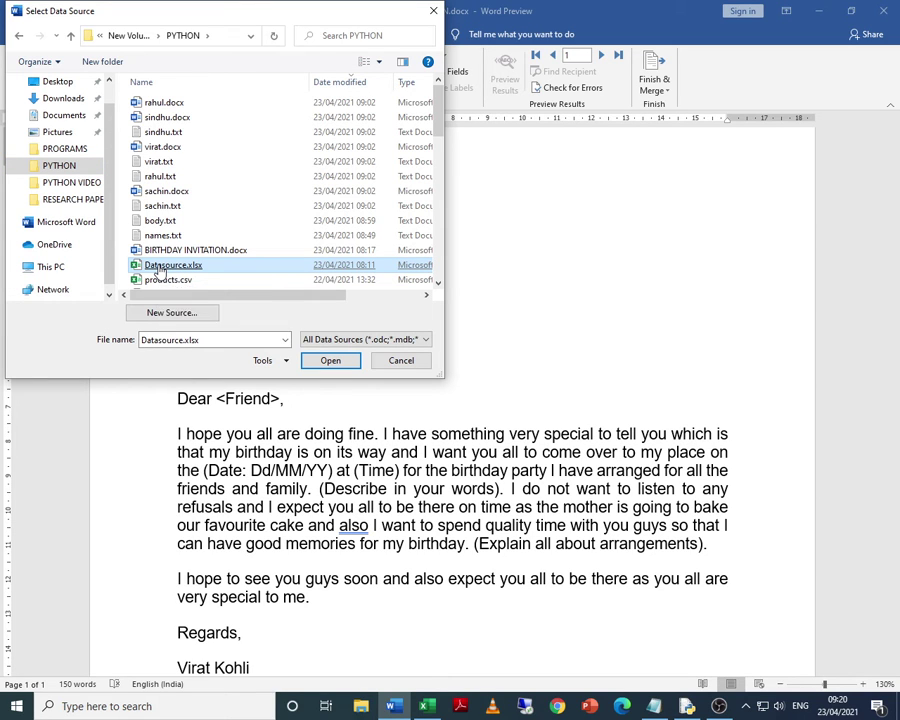
double_click(158, 266)
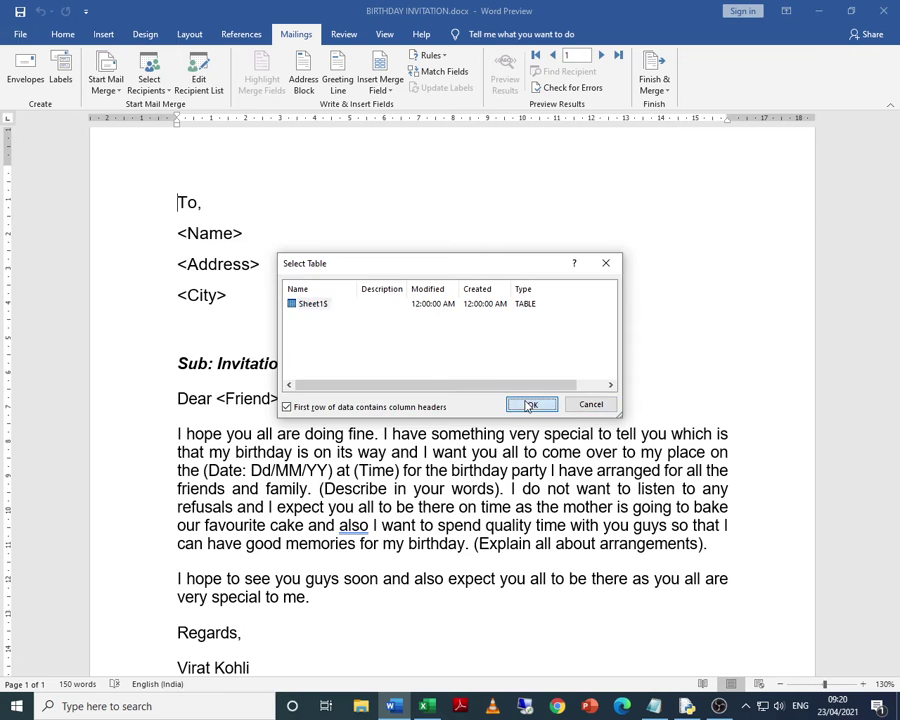
left_click(531, 404)
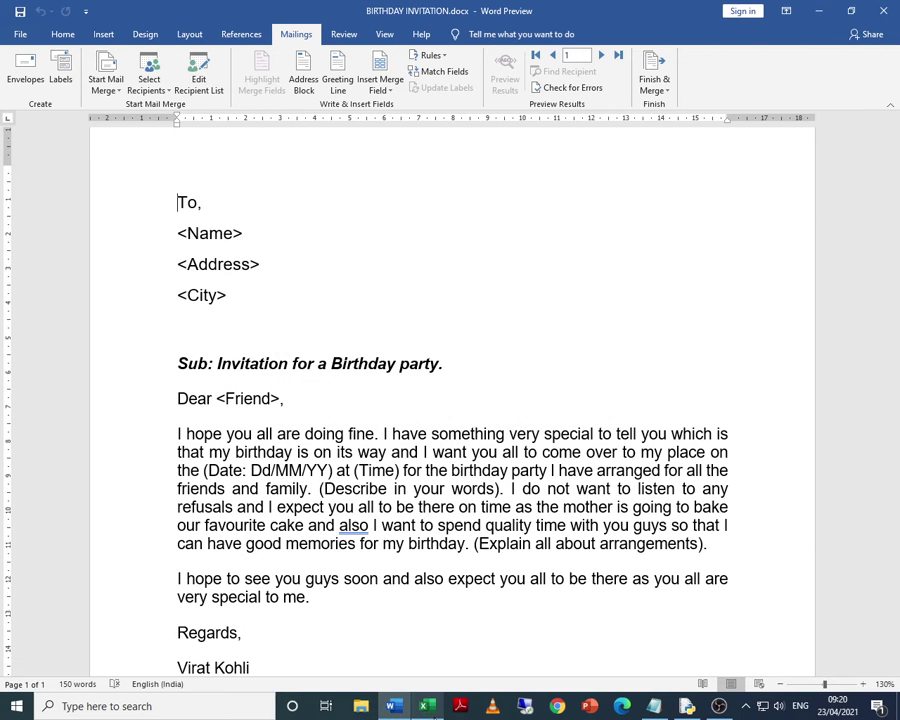
mouse_move(413, 712)
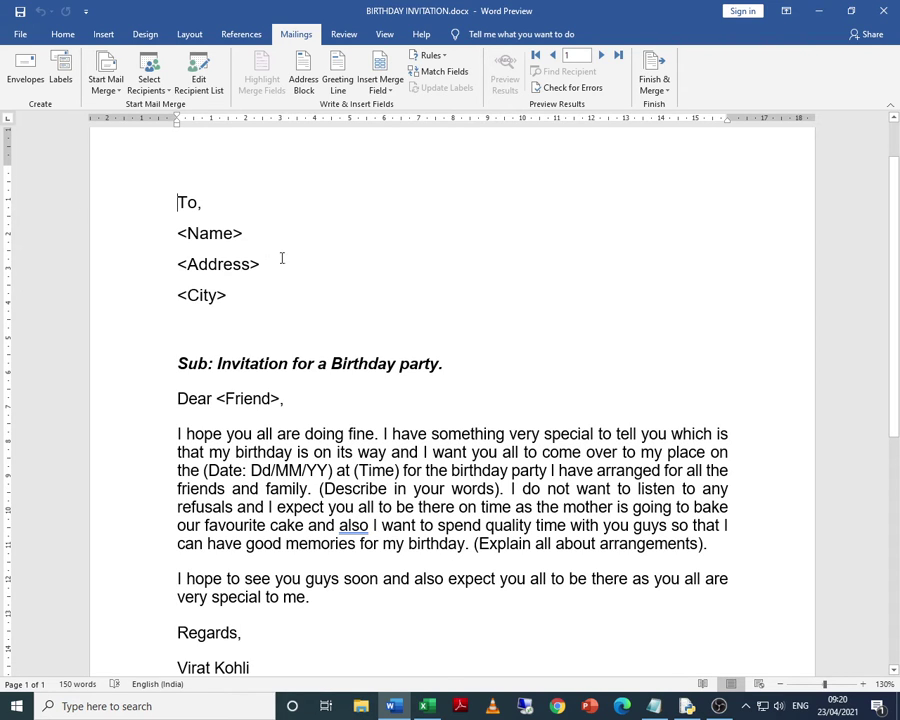
left_click_drag(174, 235, 243, 232)
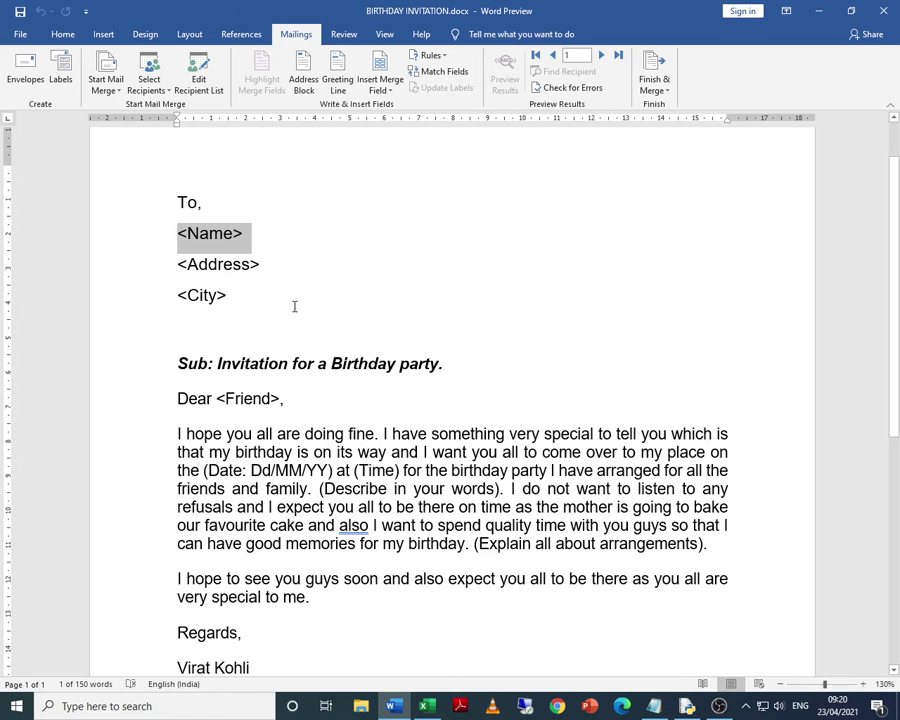
left_click(211, 88)
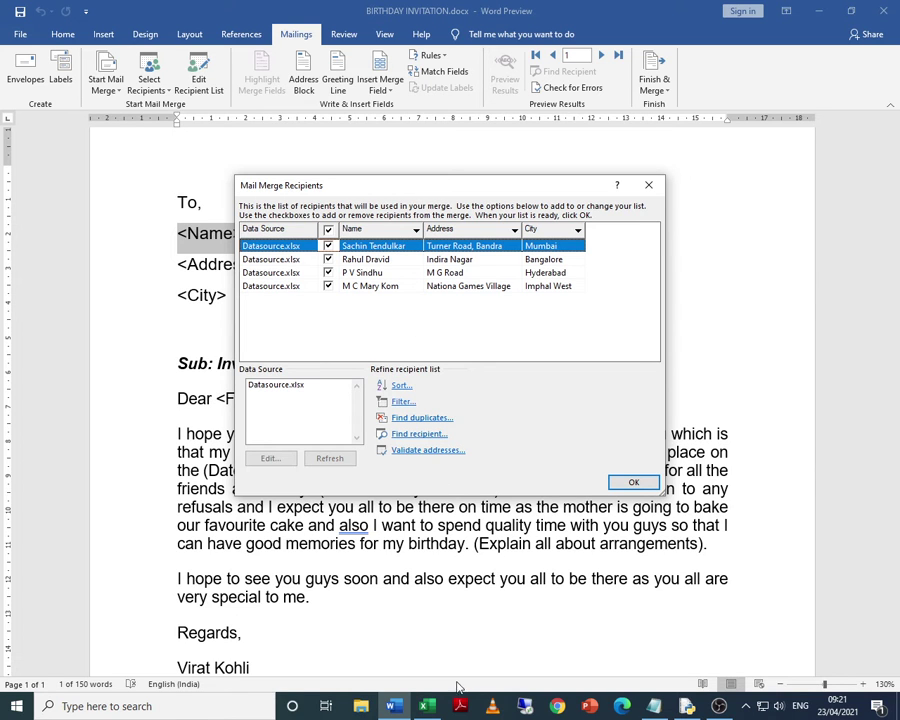
left_click(427, 706)
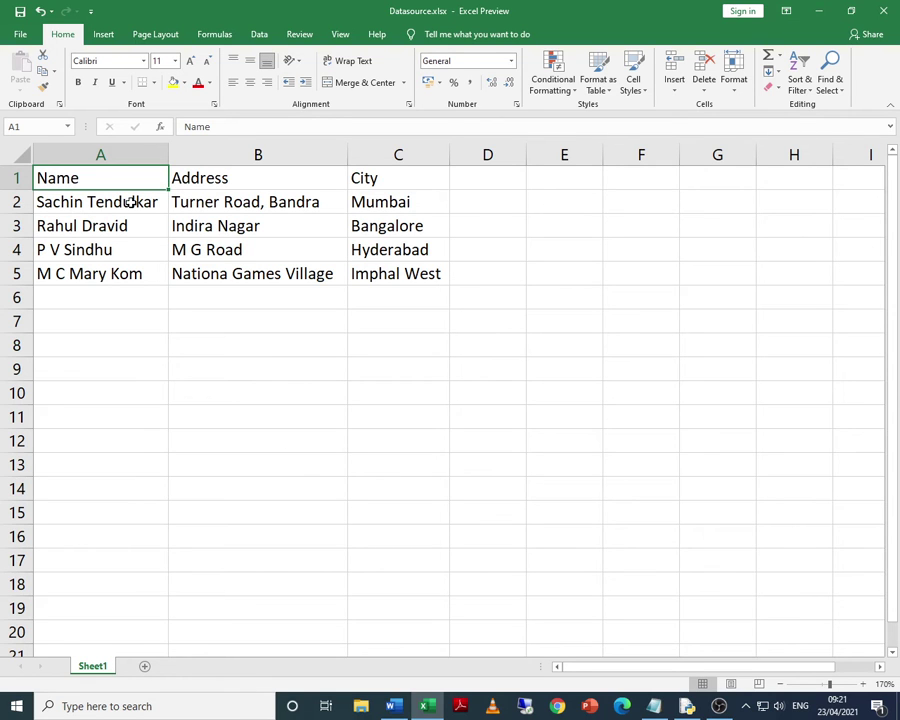
key("alt+Tab")
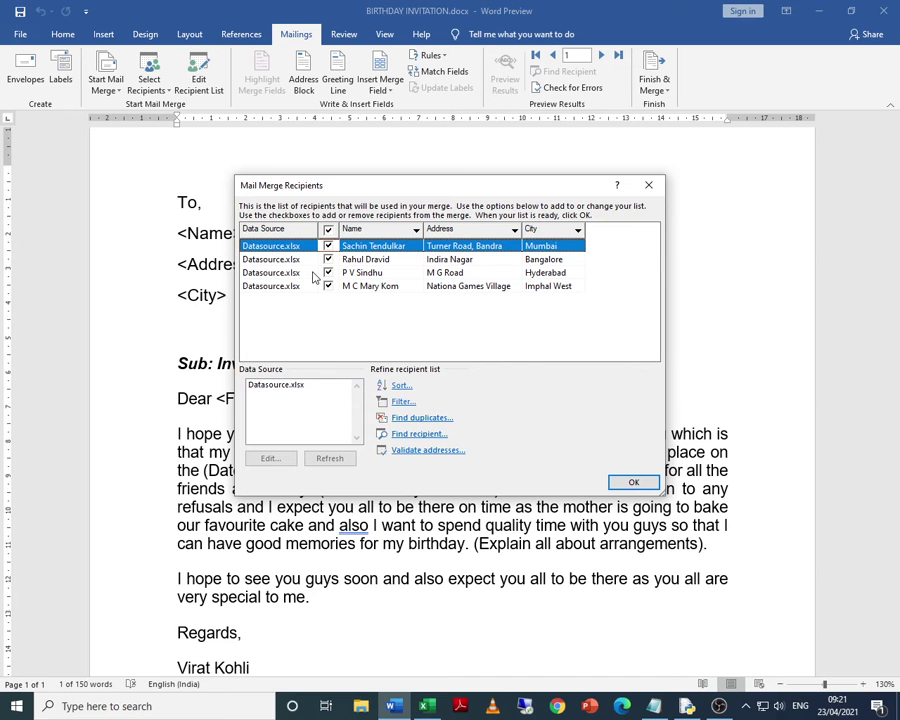
left_click(329, 231)
left_click(328, 246)
left_click(328, 259)
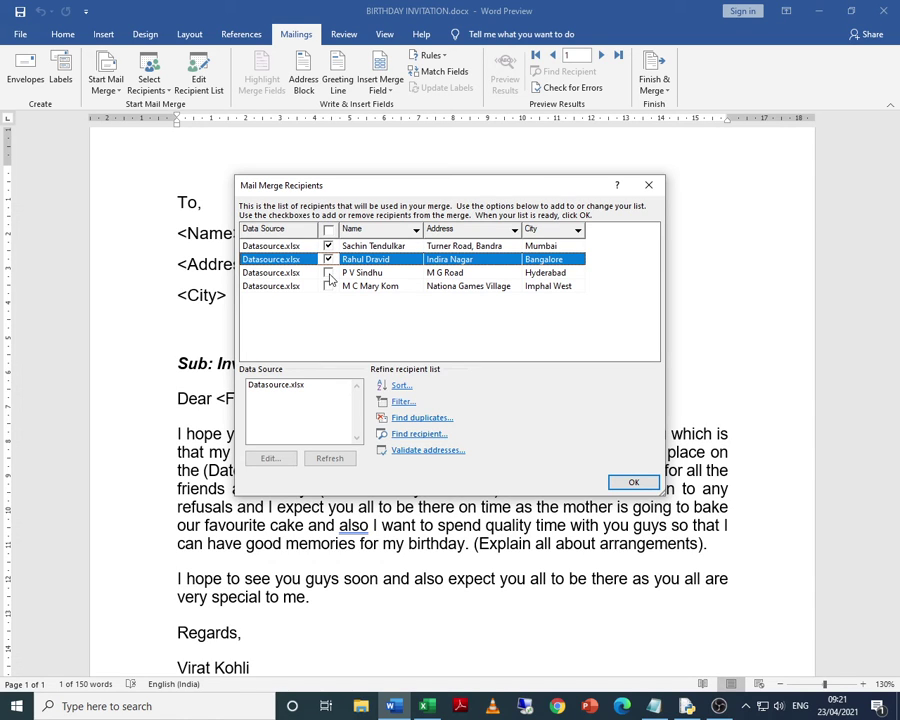
left_click(328, 231)
left_click(633, 482)
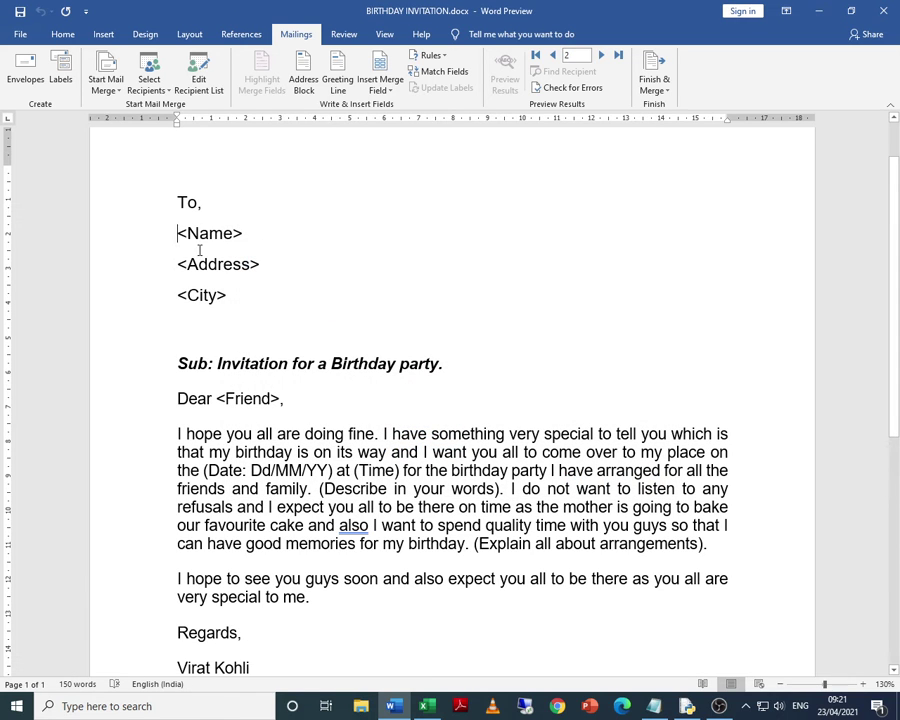
left_click_drag(177, 233, 240, 232)
left_click_drag(176, 265, 258, 262)
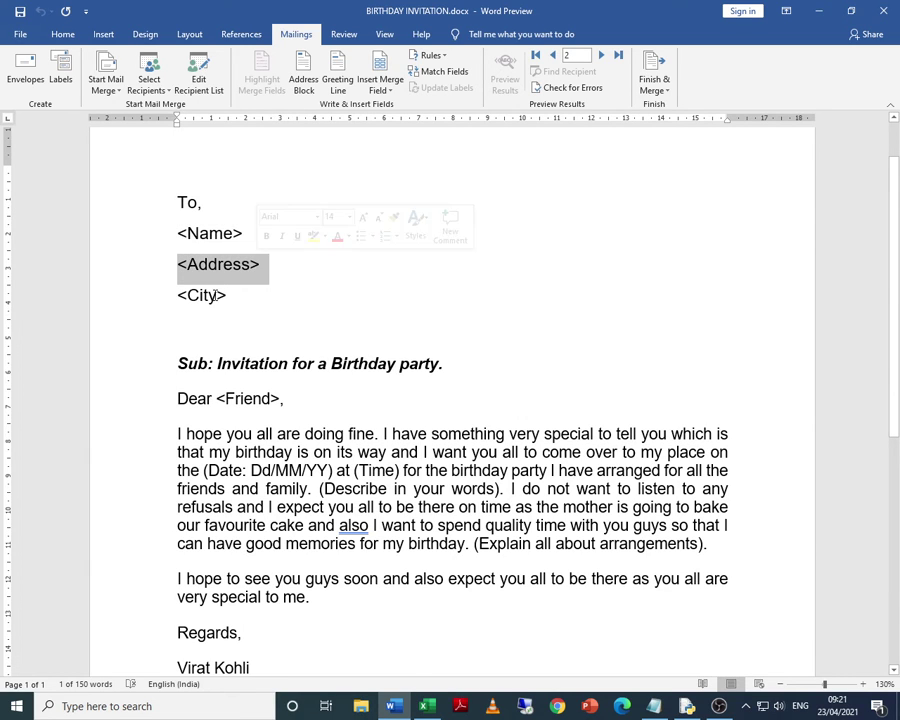
left_click_drag(178, 294, 234, 288)
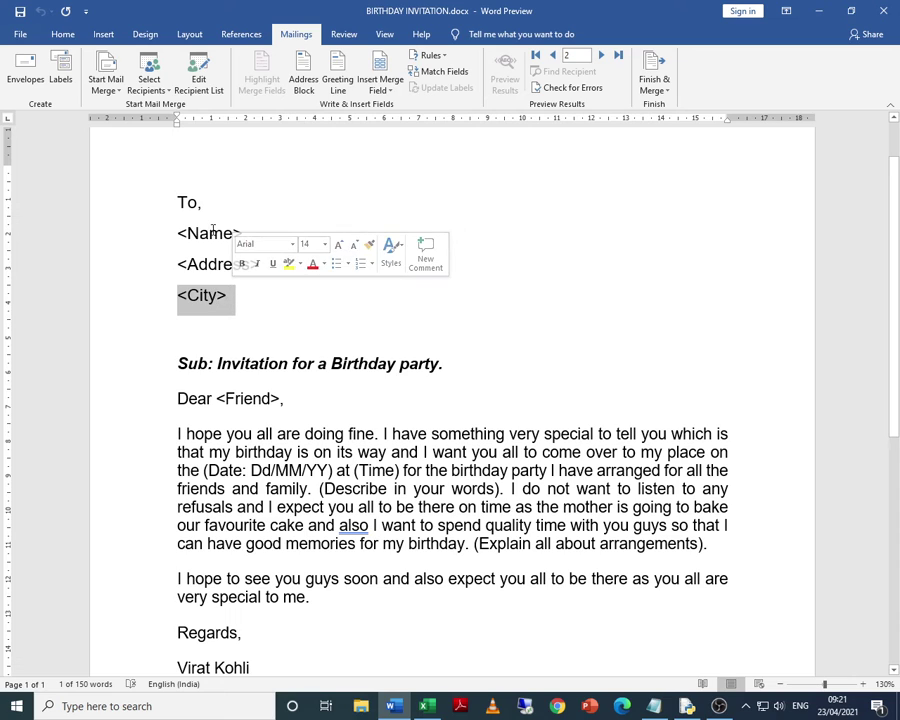
left_click(209, 233)
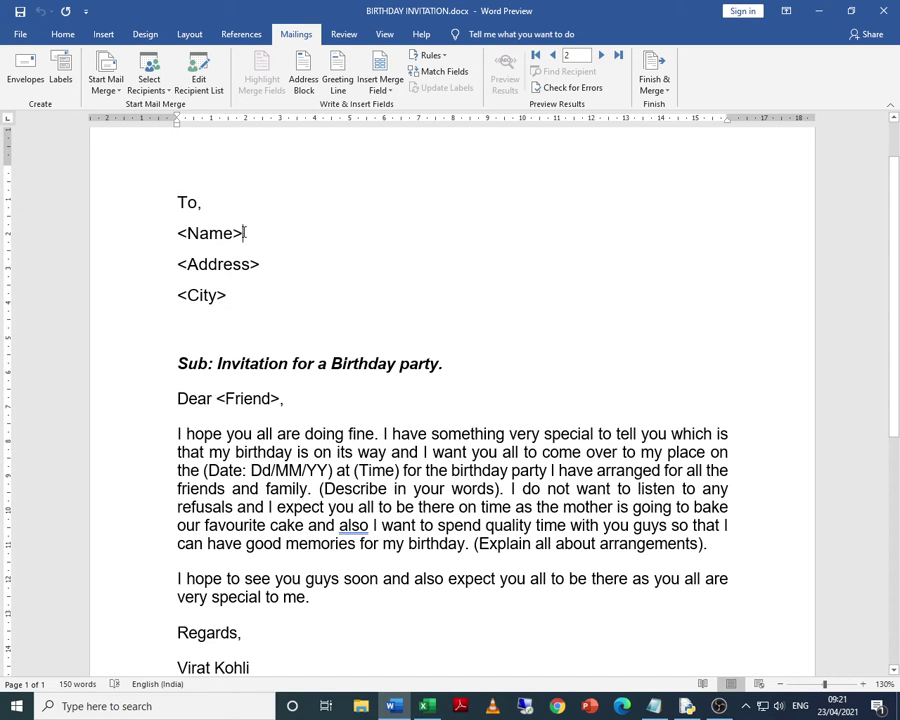
left_click_drag(244, 233, 177, 233)
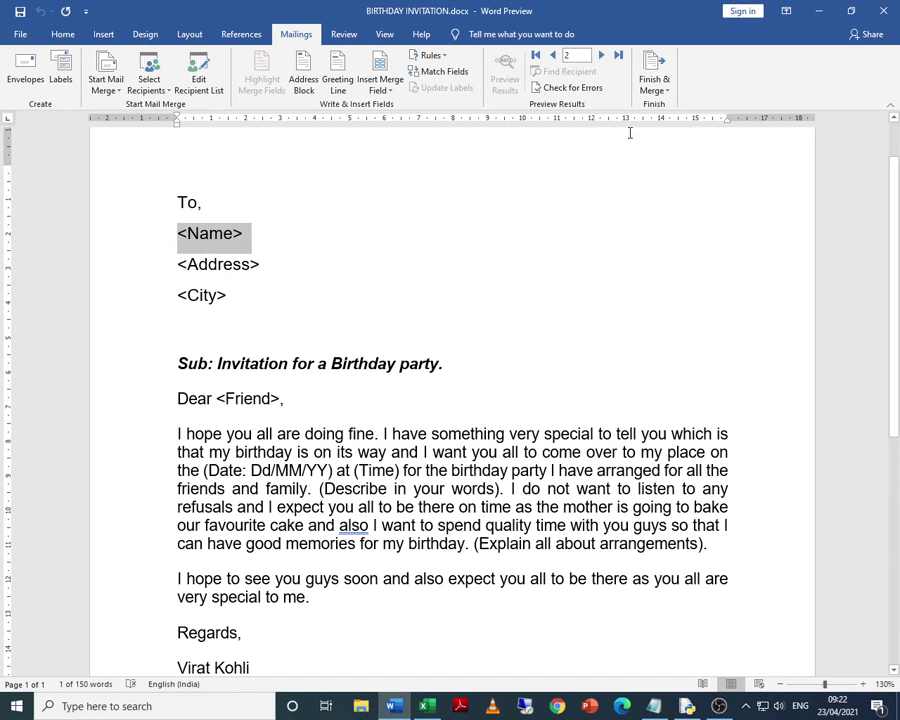
Replace <Name> and <Address> with the Name and Address merge fields on their own lines.
left_click(390, 91)
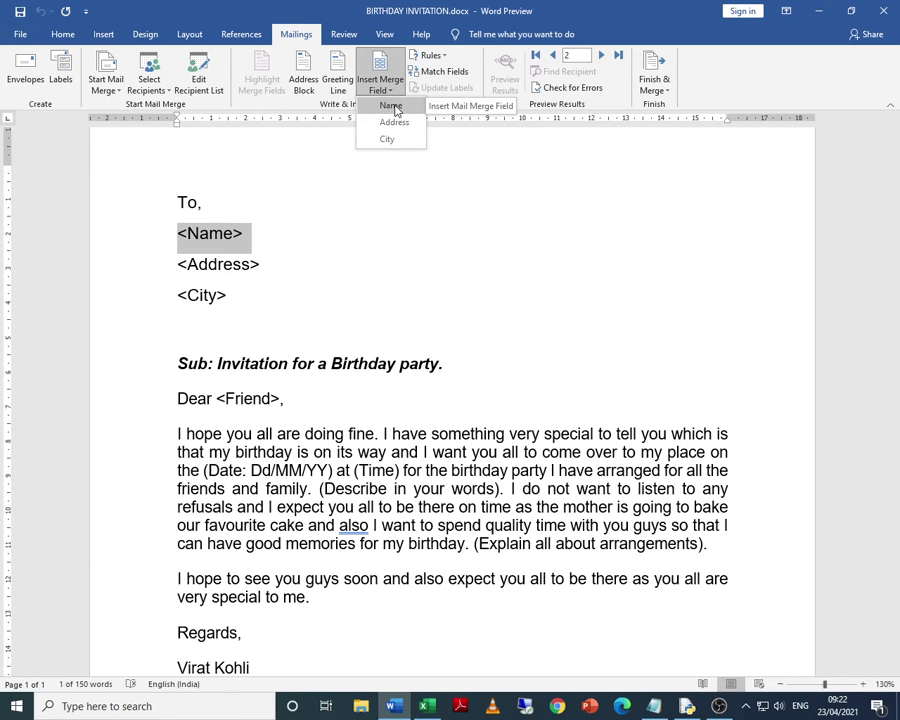
left_click(393, 106)
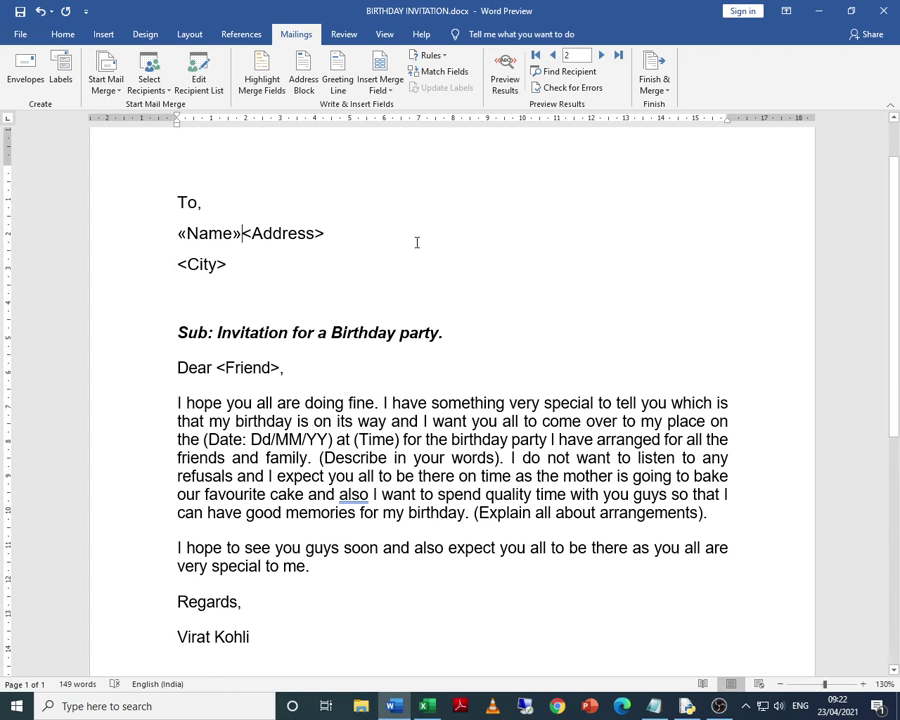
key("Return")
key("shift+End")
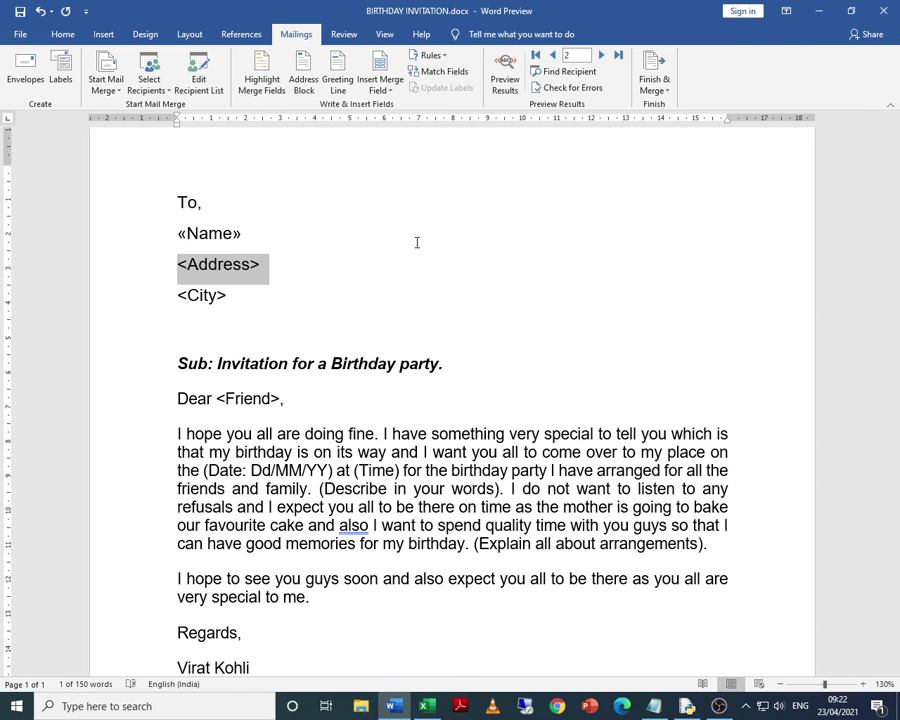
left_click(388, 88)
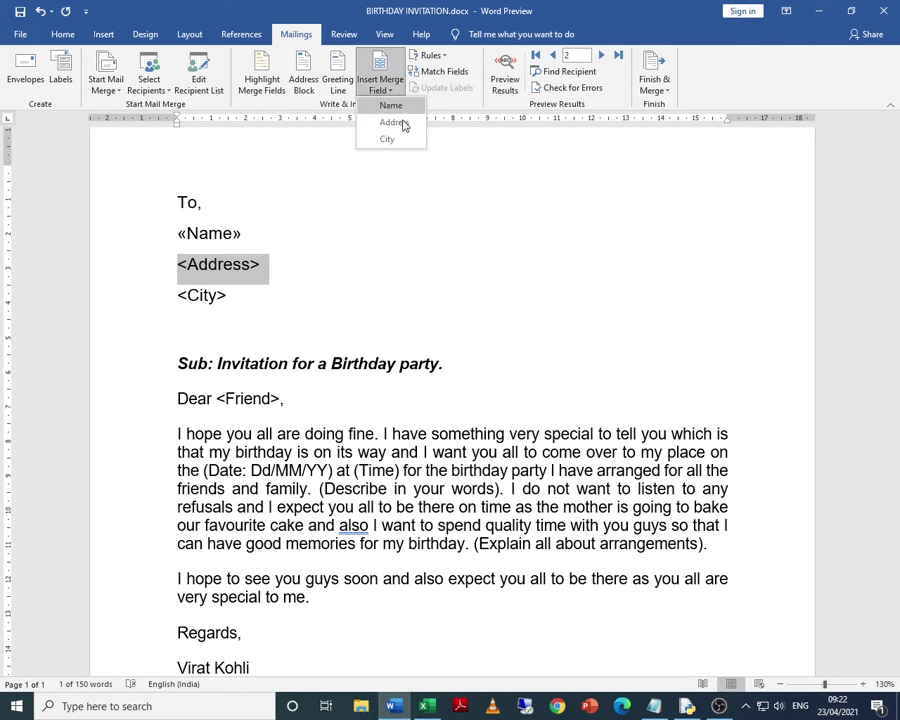
left_click(400, 122)
Add a comma after «Address» and replace <City> with the City merge field plus a period.
key("Return")
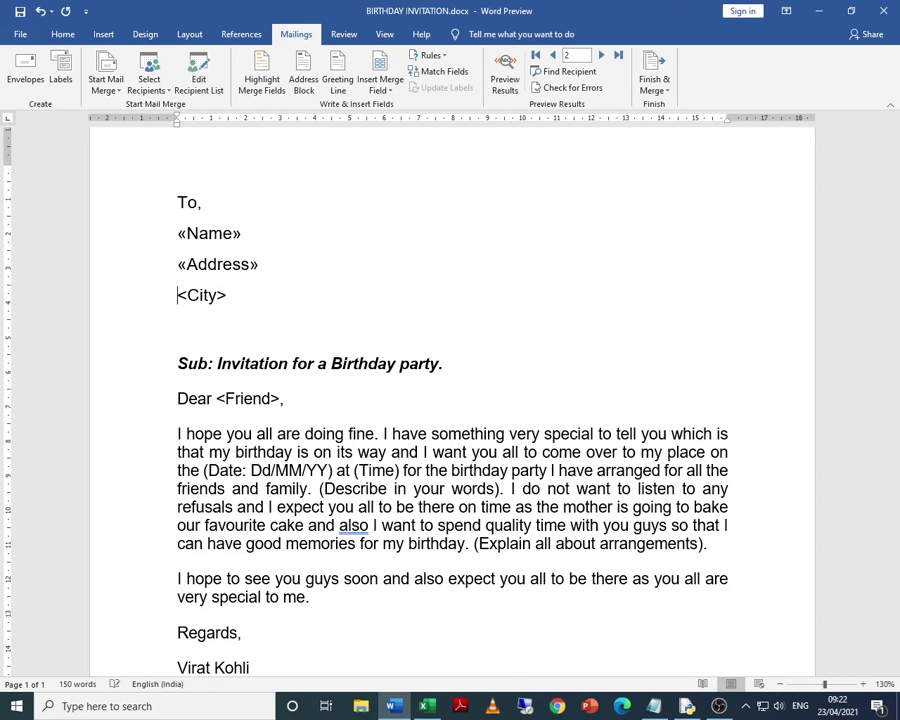
left_click(259, 264)
type(",")
key("shift+Left")
key("shift+Left")
key("shift+Left")
key("shift+Left")
key("shift+Left")
key("shift+Left")
key("shift+Left")
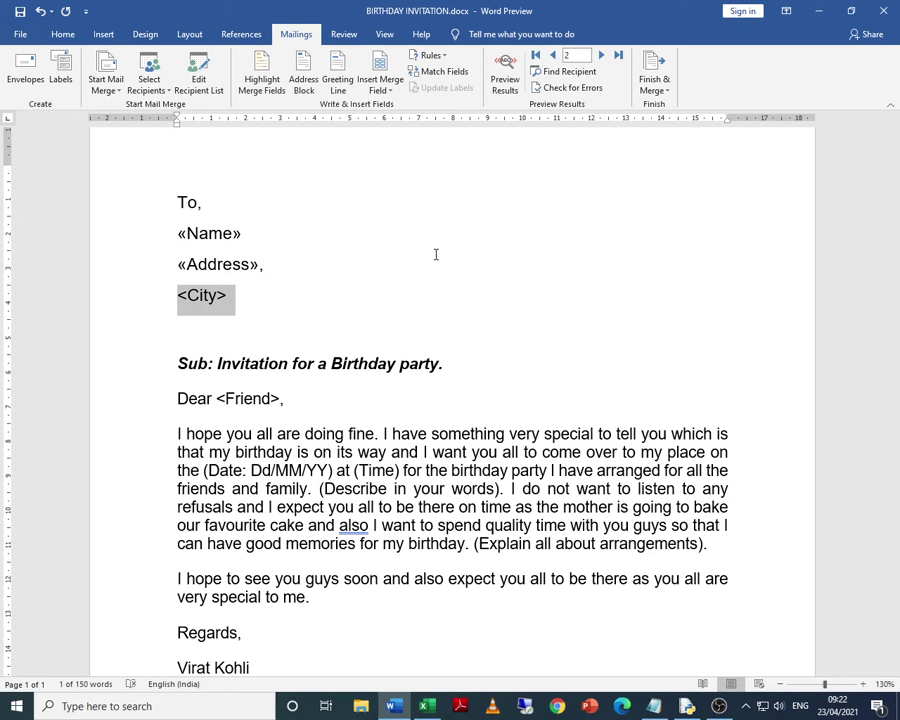
left_click(392, 92)
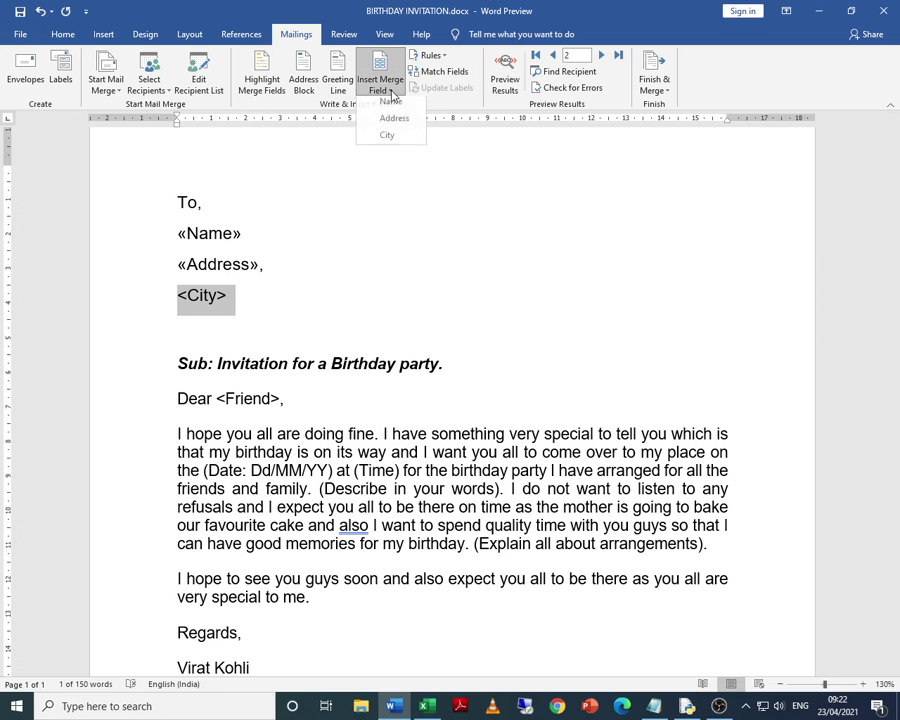
left_click(382, 139)
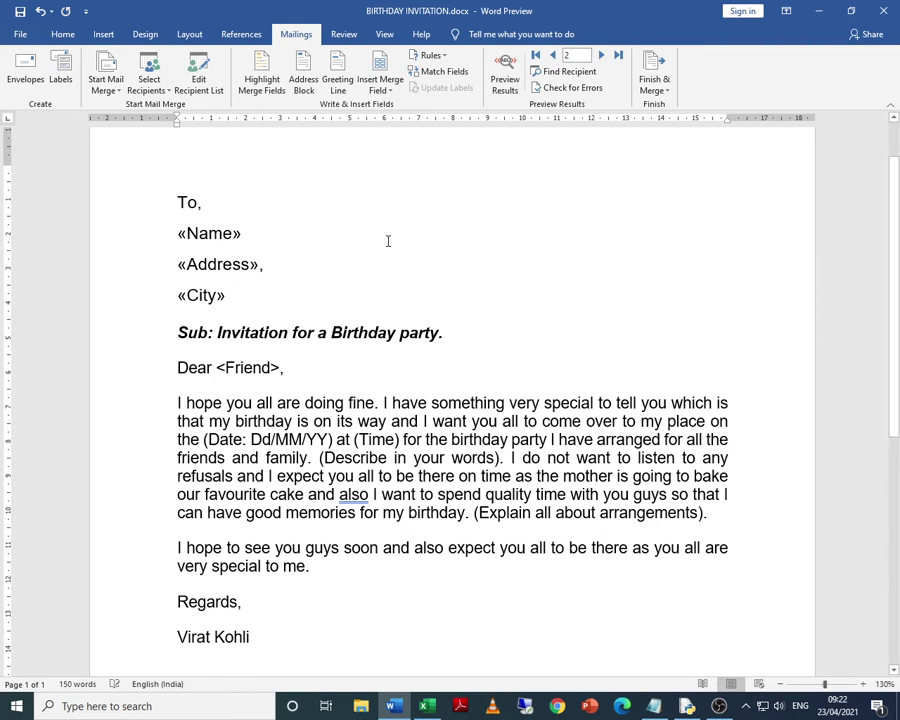
type(".")
Replace <Friend> in the greeting line with the Name merge field, giving Dear «Name»,.
left_click_drag(217, 367, 279, 367)
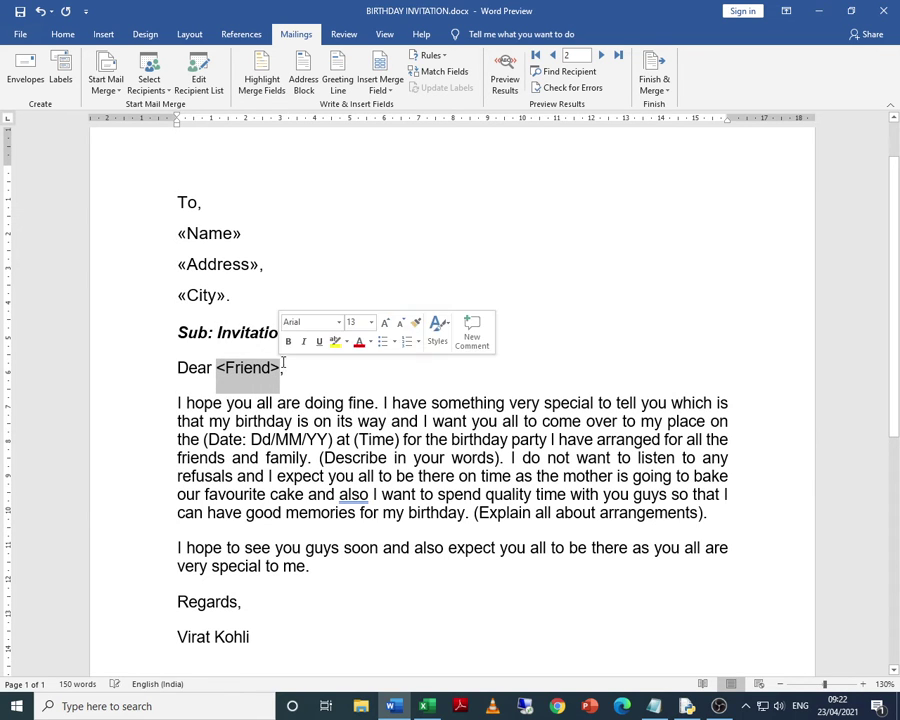
left_click(394, 98)
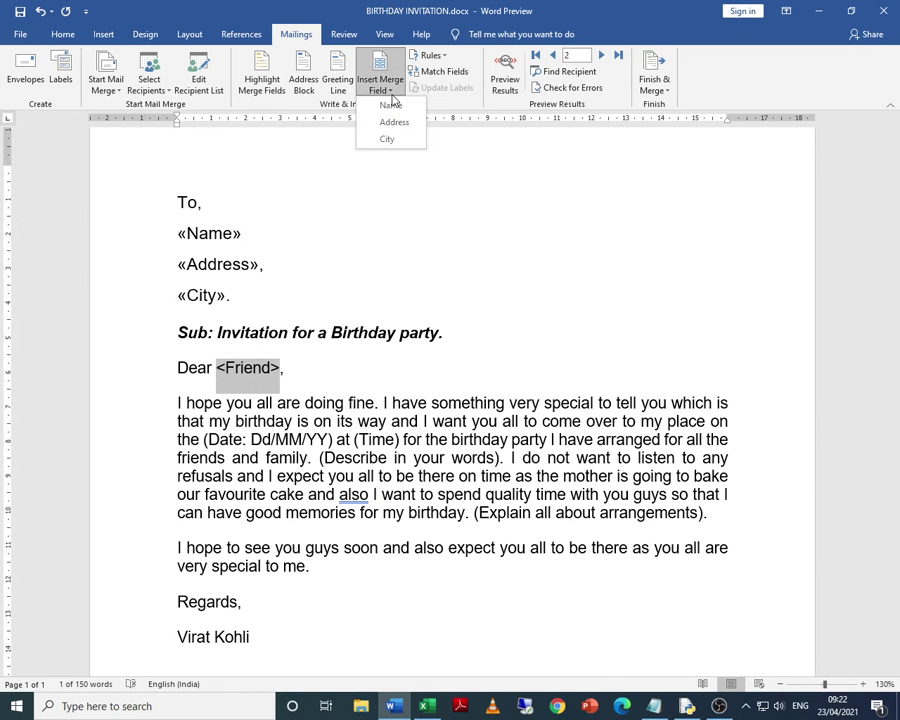
left_click(390, 106)
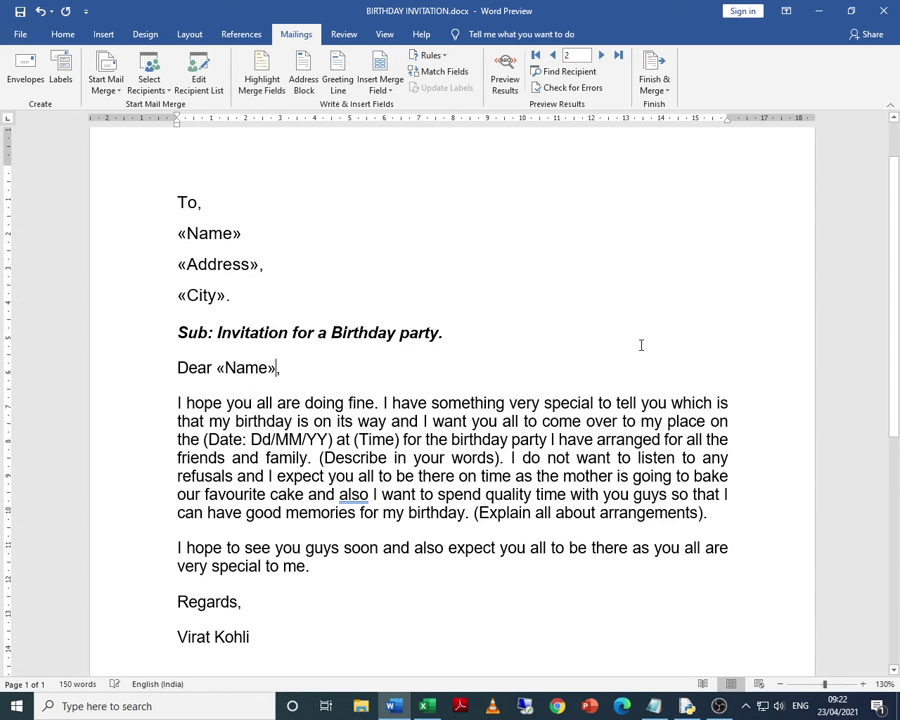